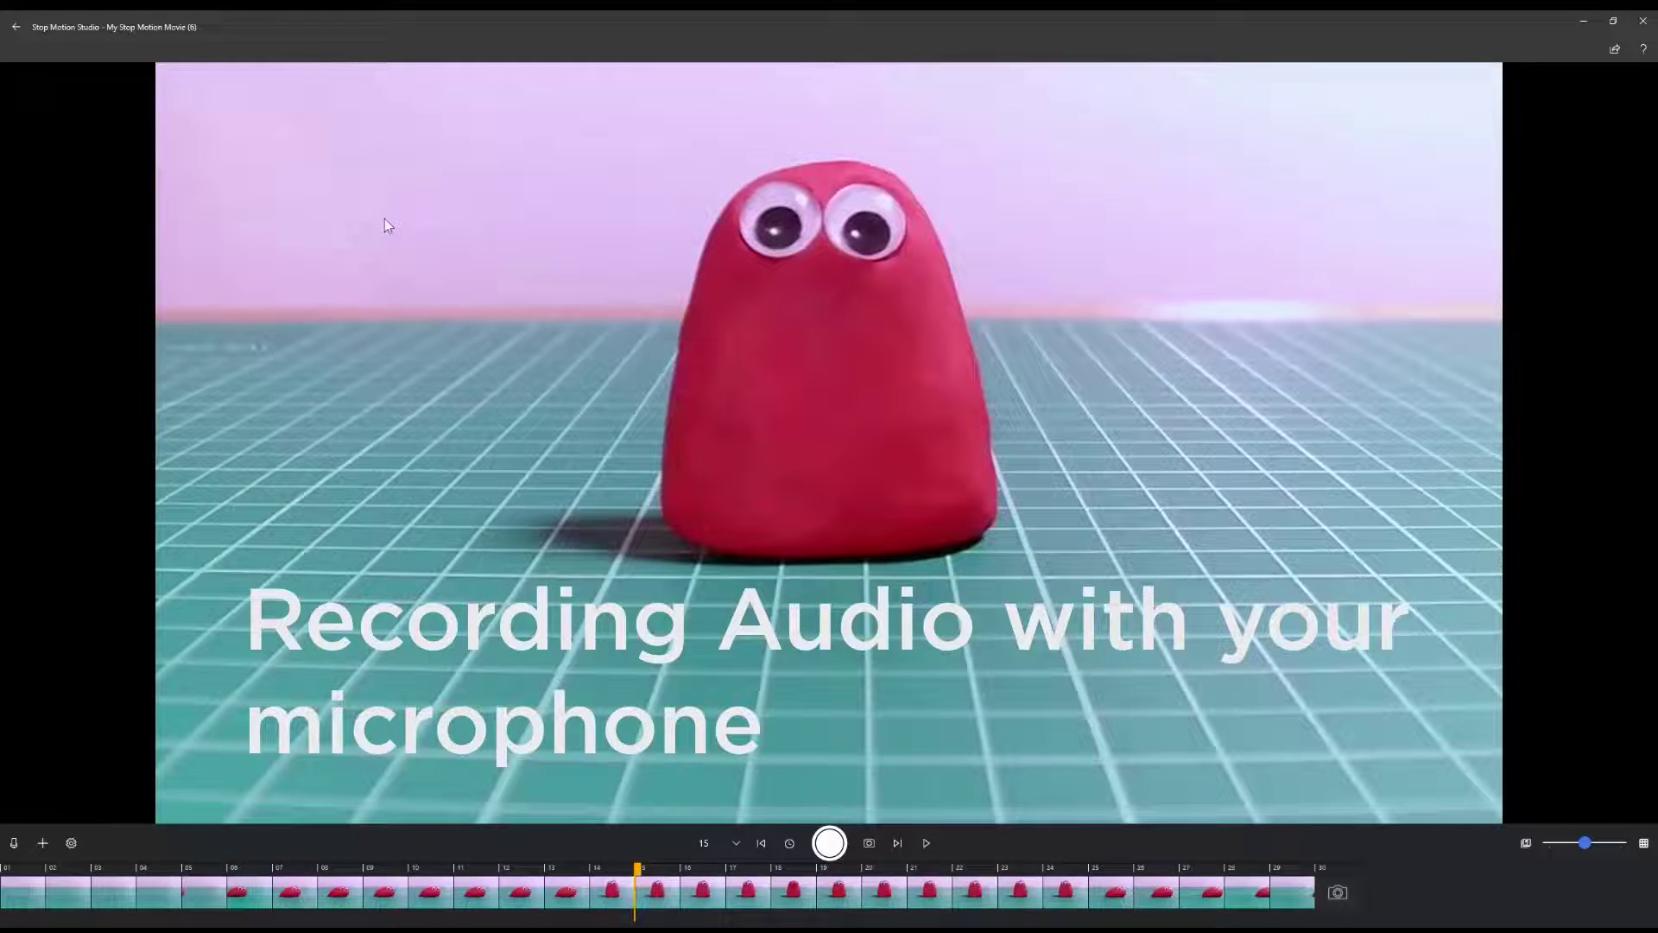
Step: Step back to frame 01 of the movie, showing the empty grid
key("Left")
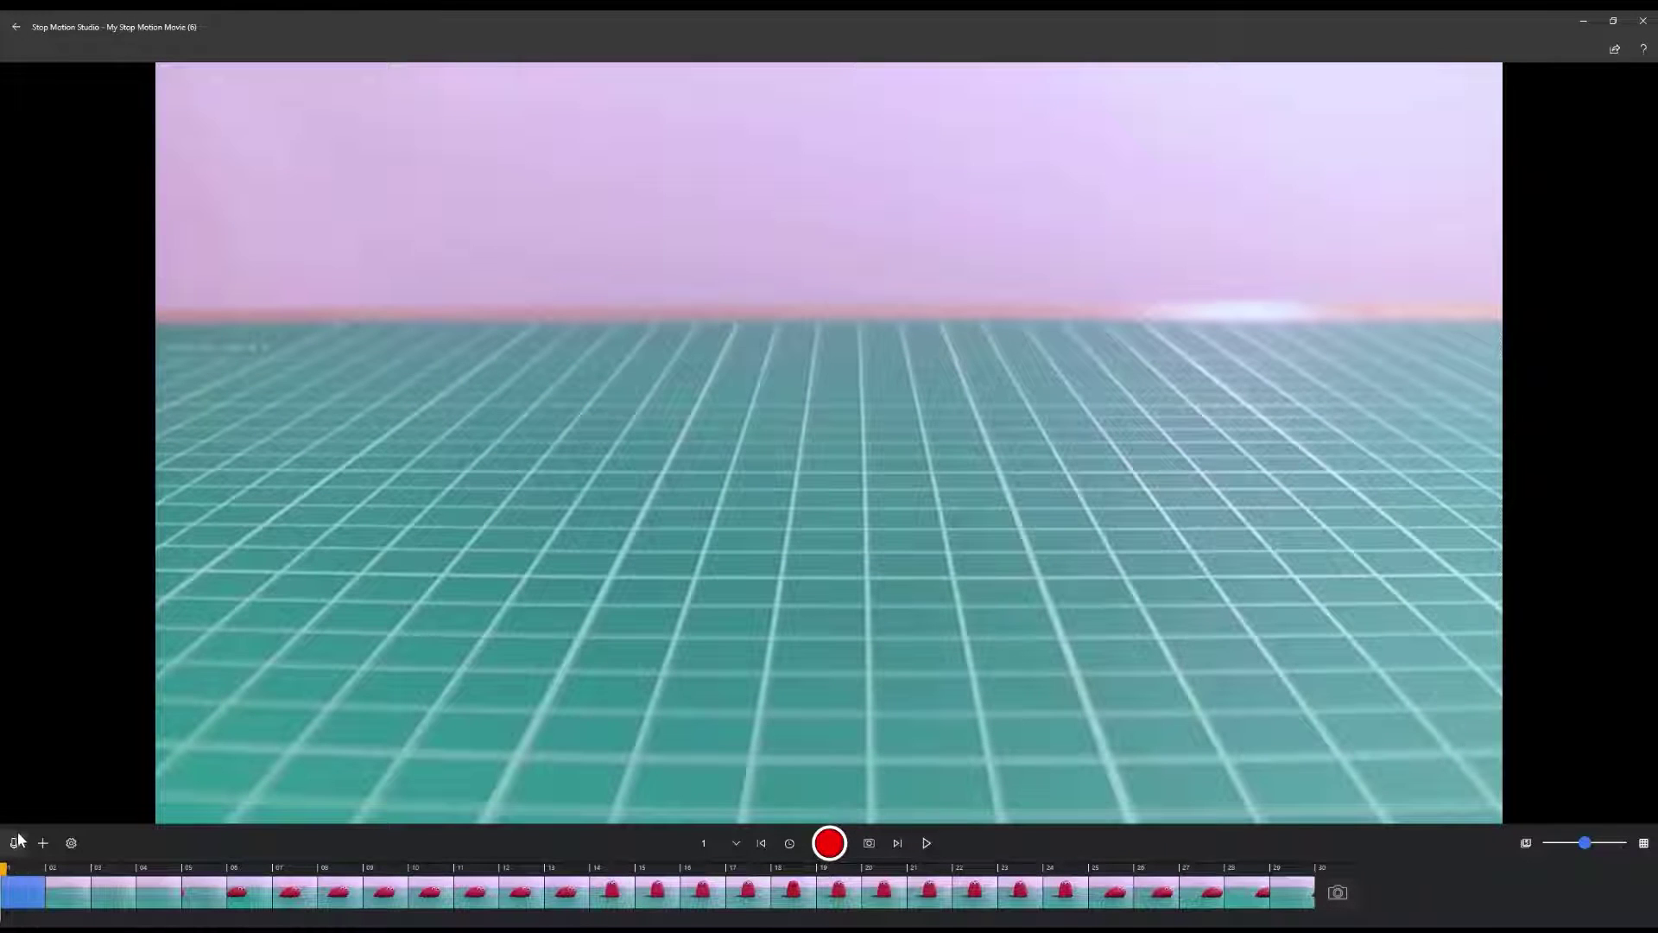
Step: Record a voice-over on frame 01, play it back to check, and keep it
left_click(15, 842)
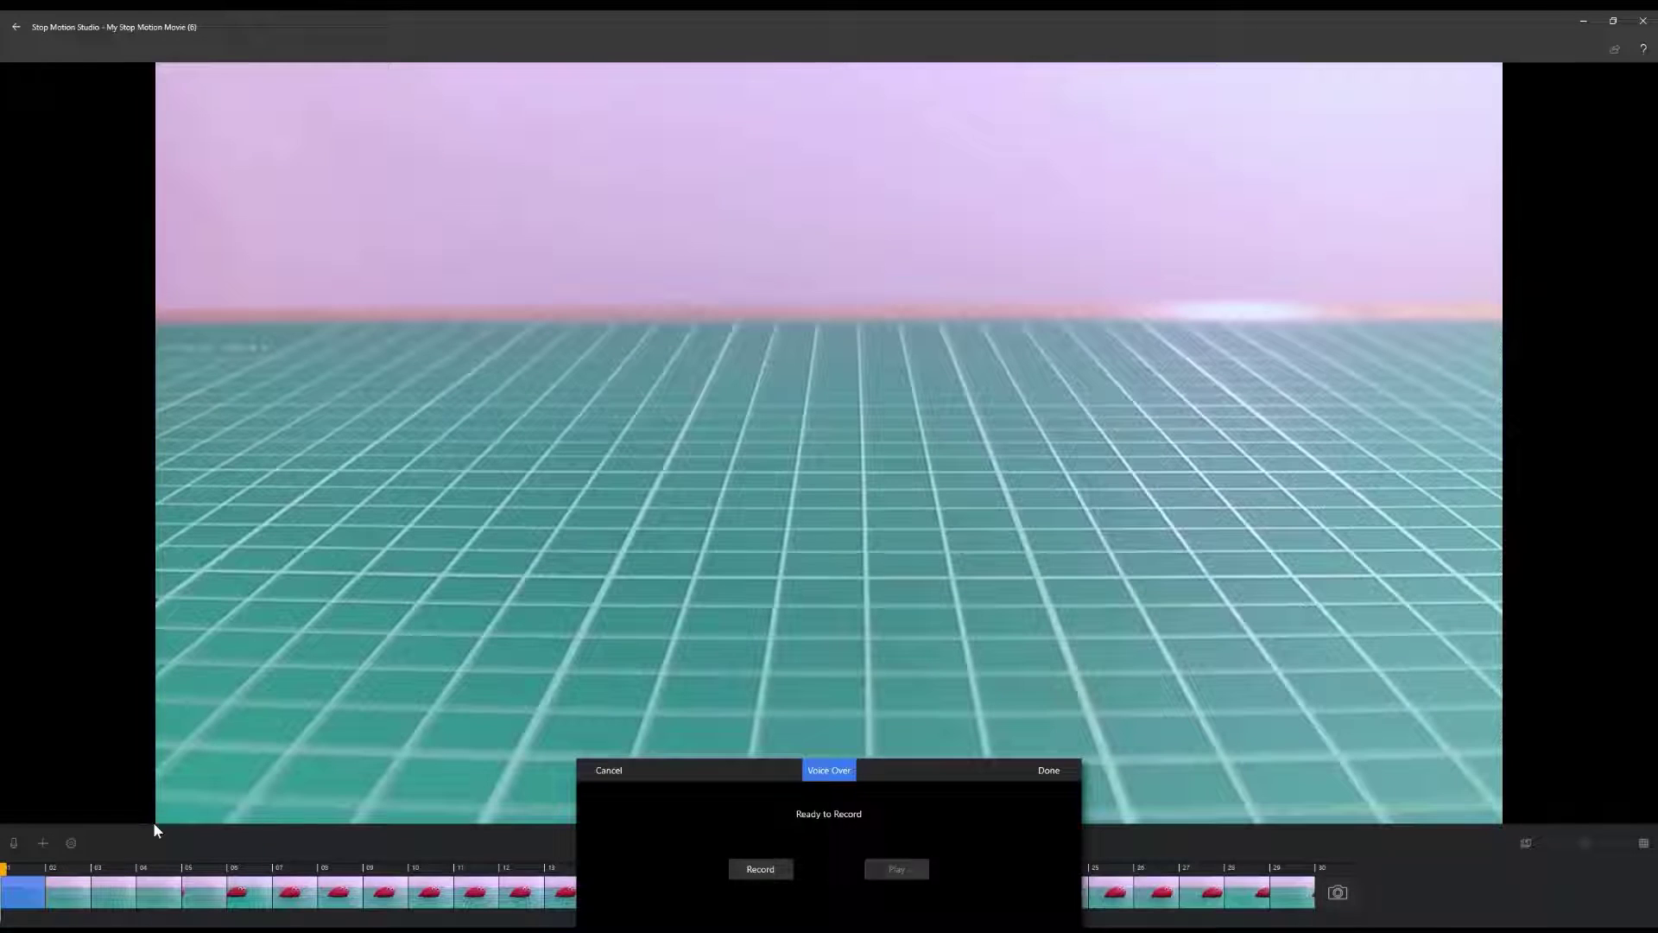
left_click(776, 866)
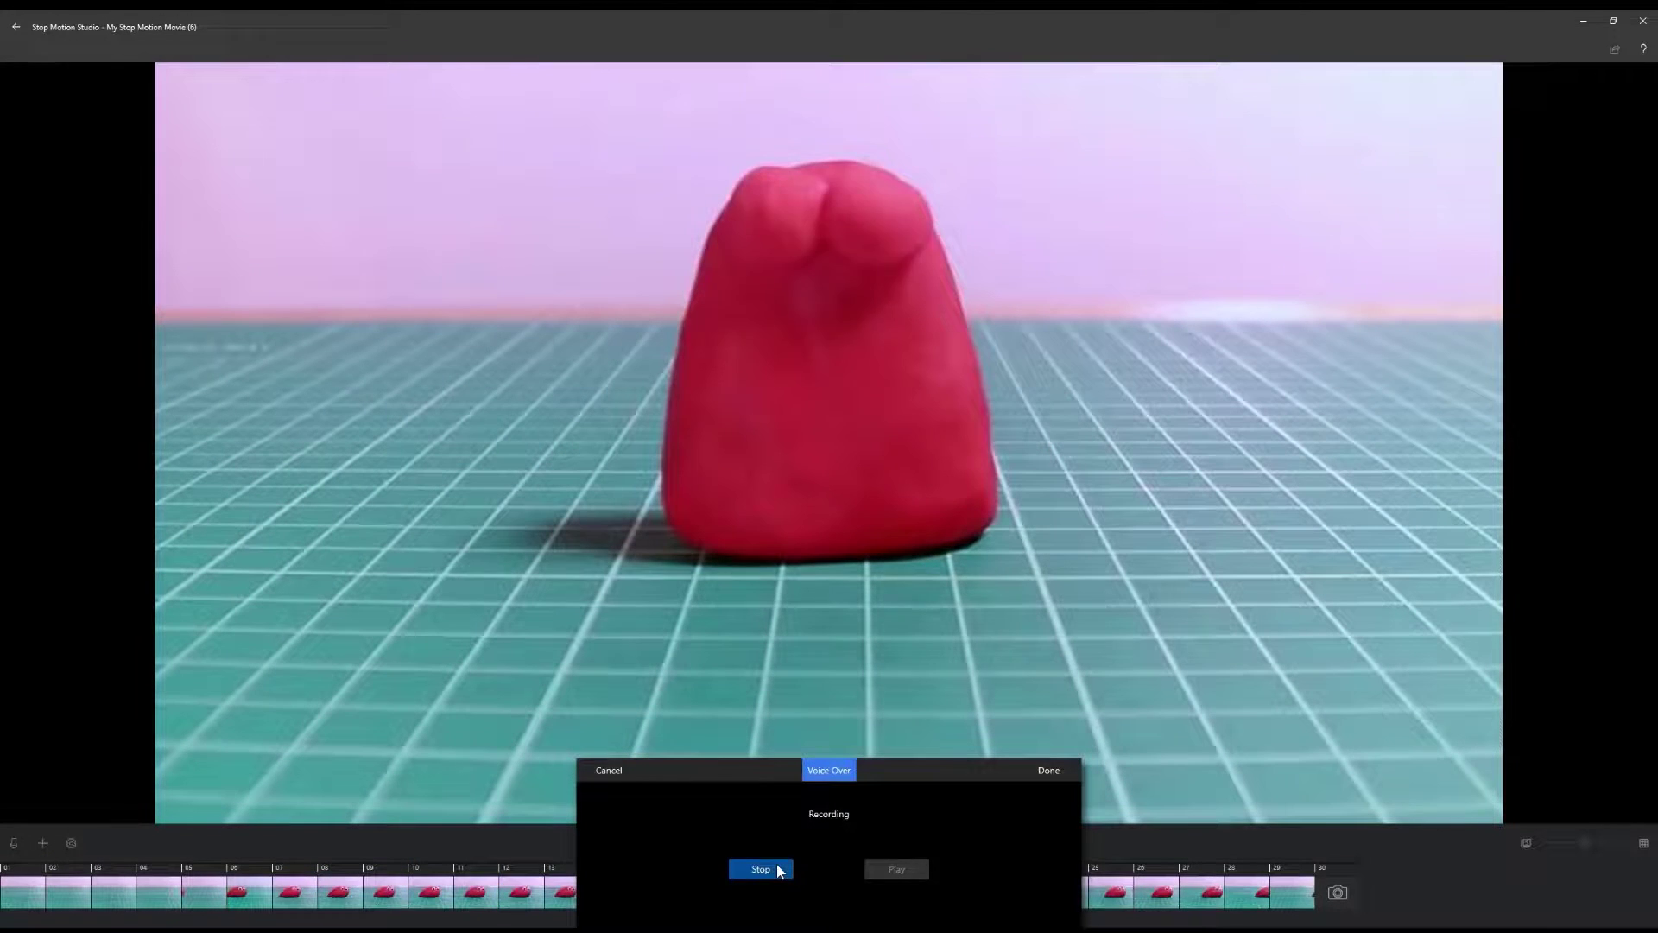
left_click(761, 869)
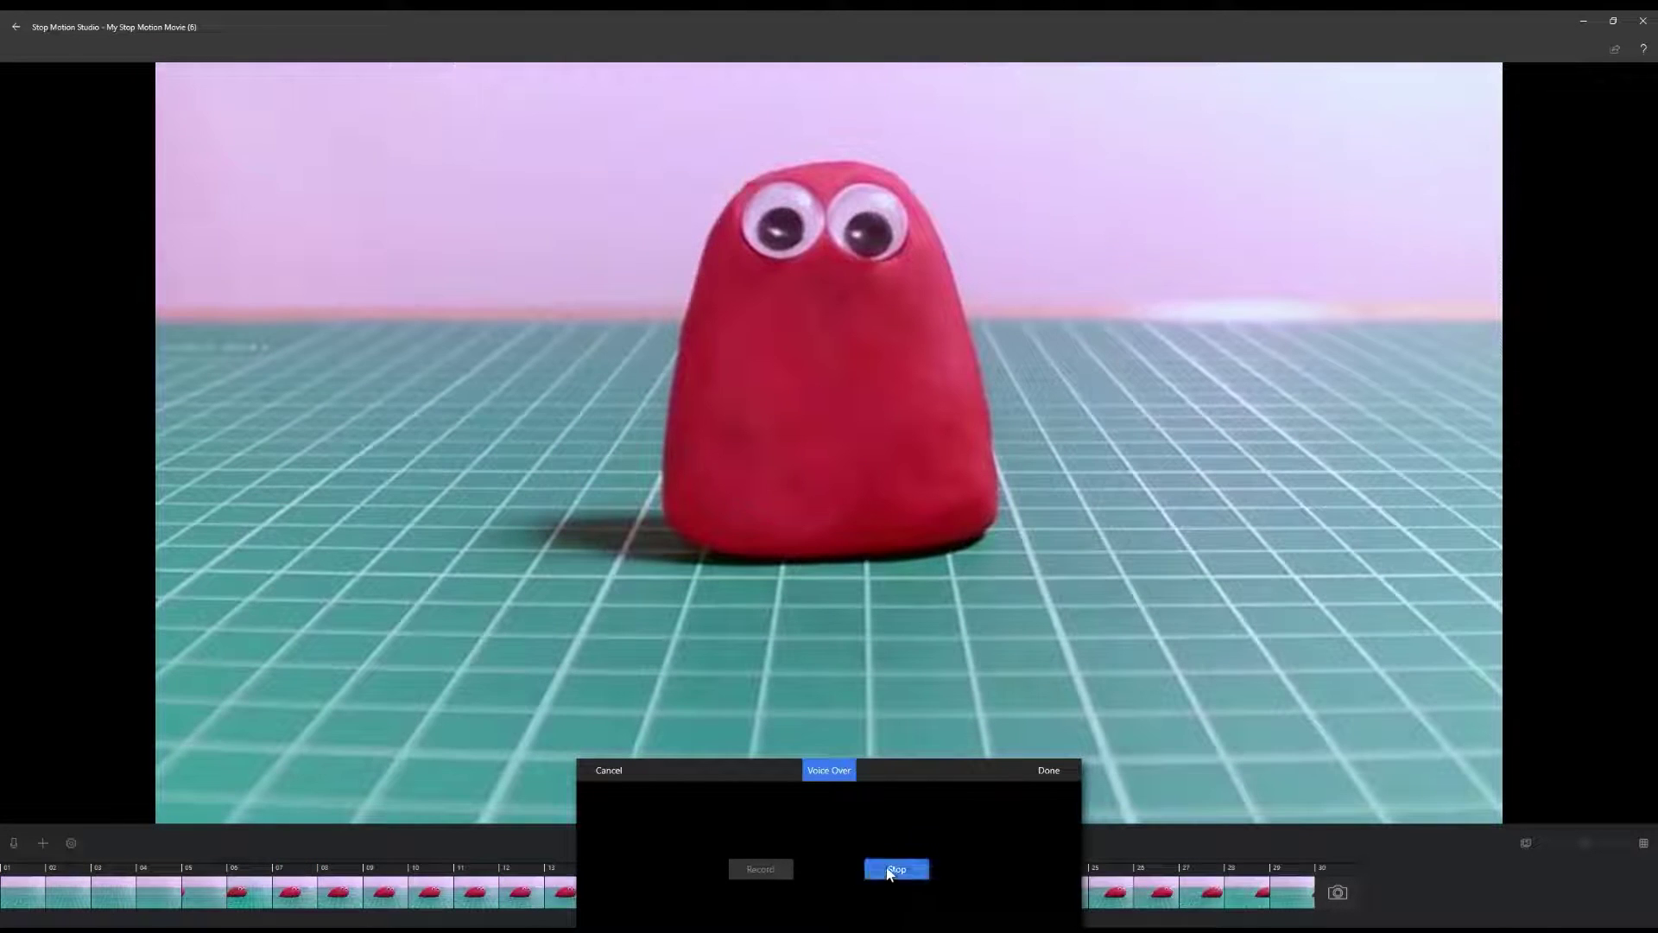
left_click(890, 871)
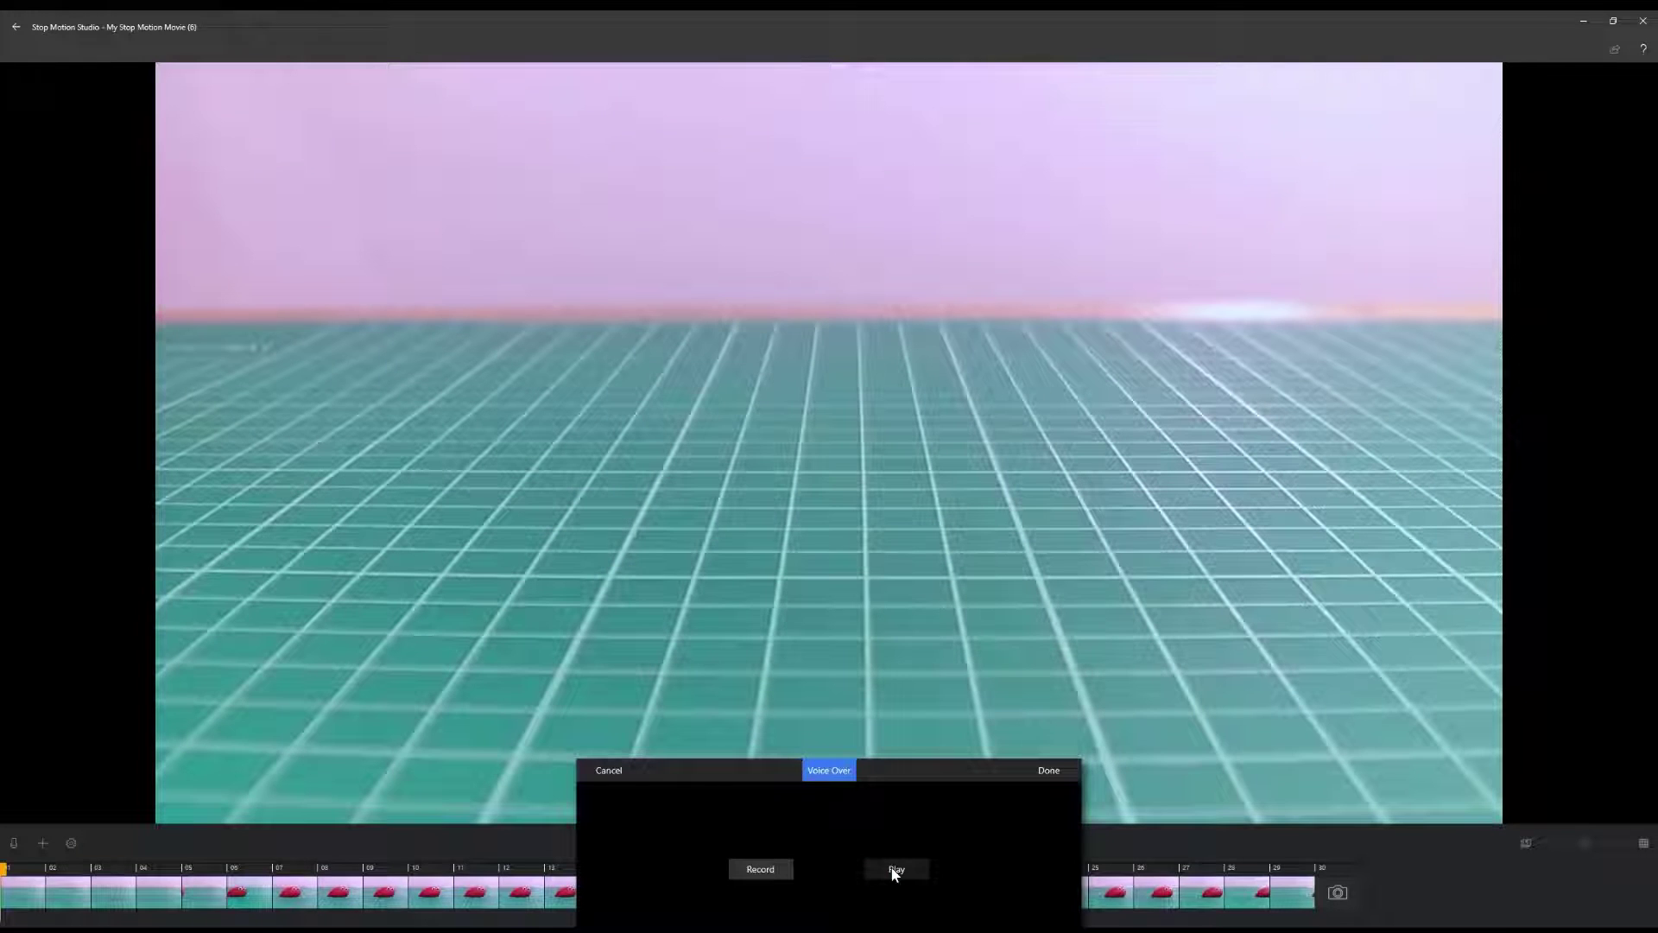
left_click(900, 873)
left_click(1049, 770)
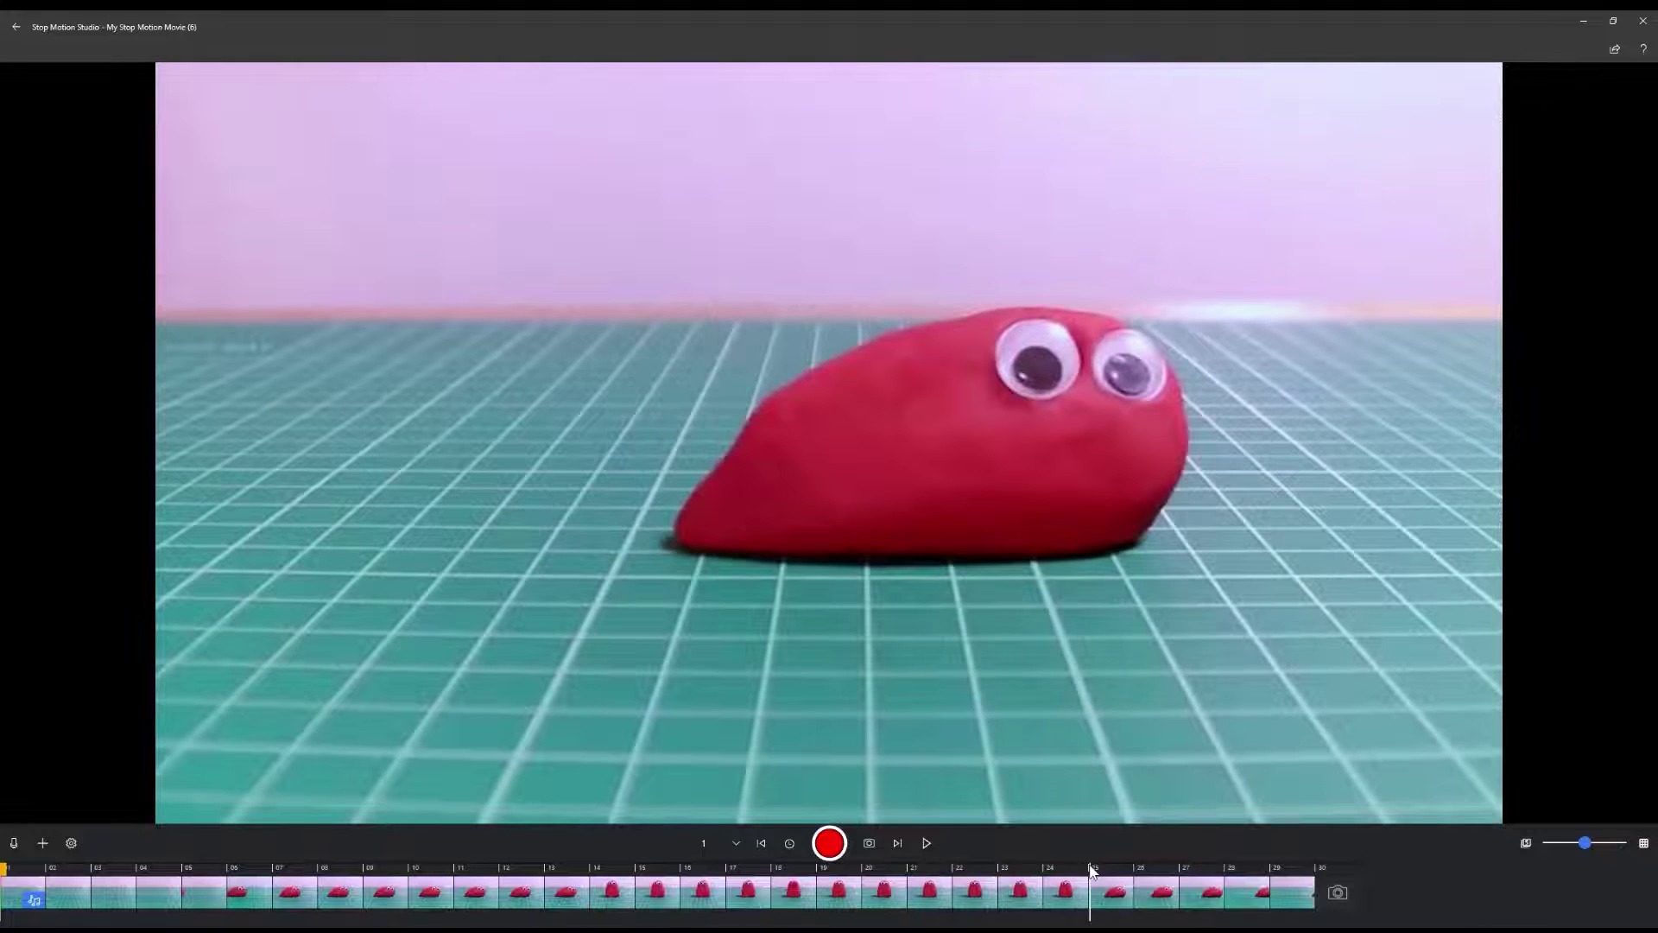
Step: Record a second voice-over starting at frame 25, check it, and keep it
left_click(1091, 868)
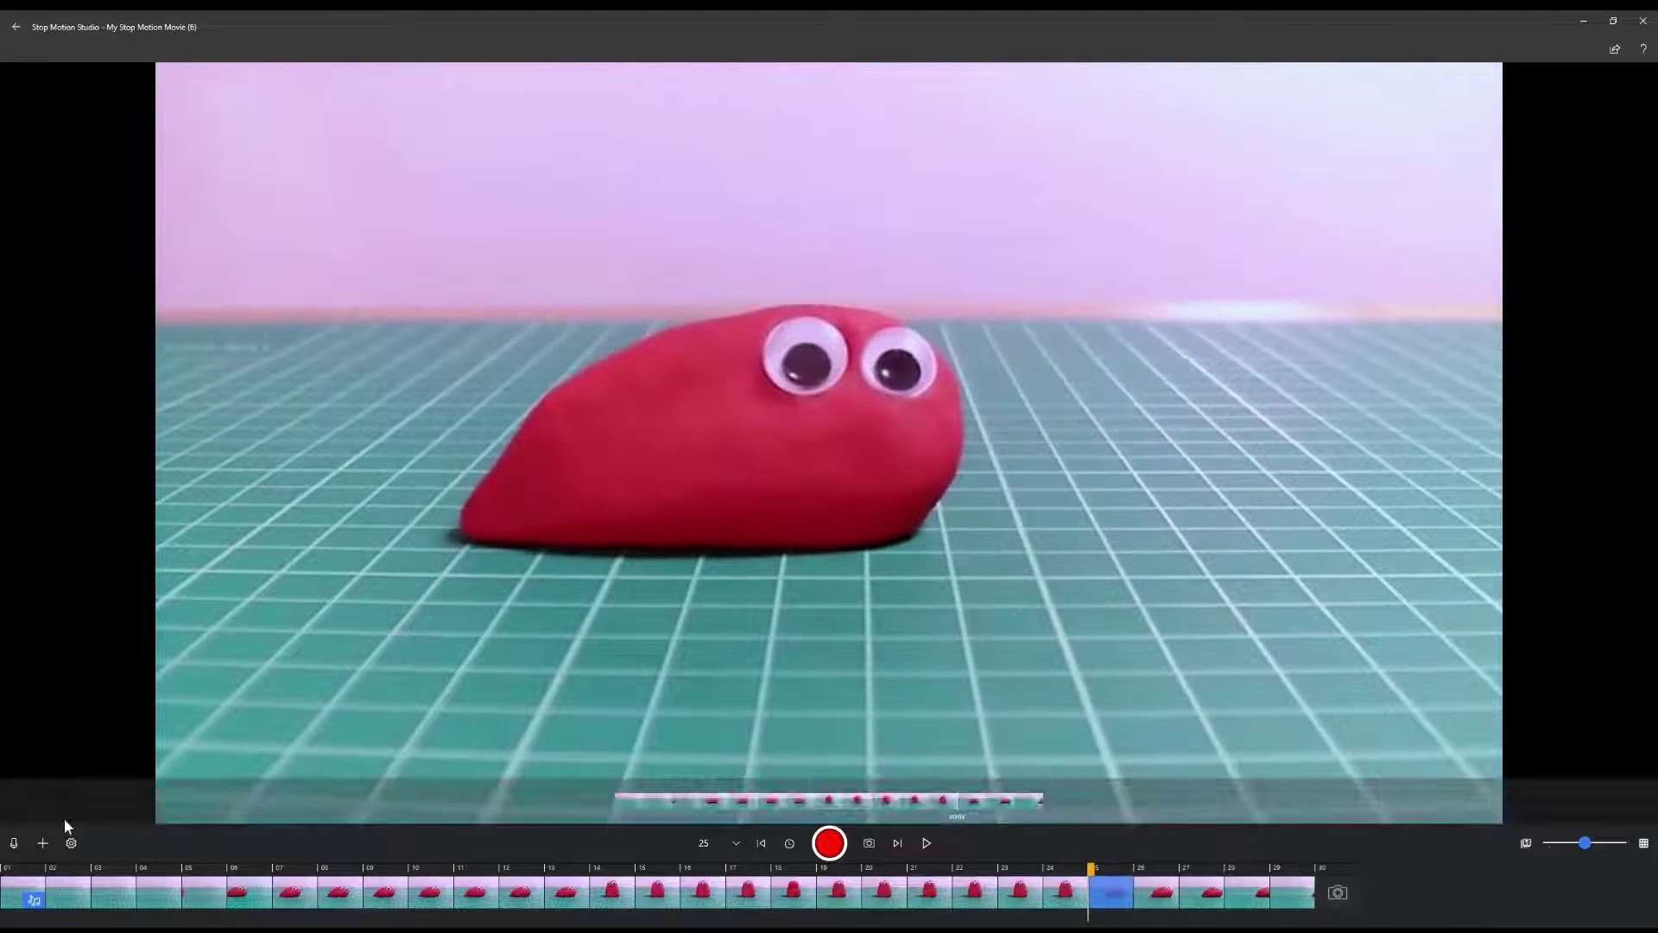
left_click(15, 843)
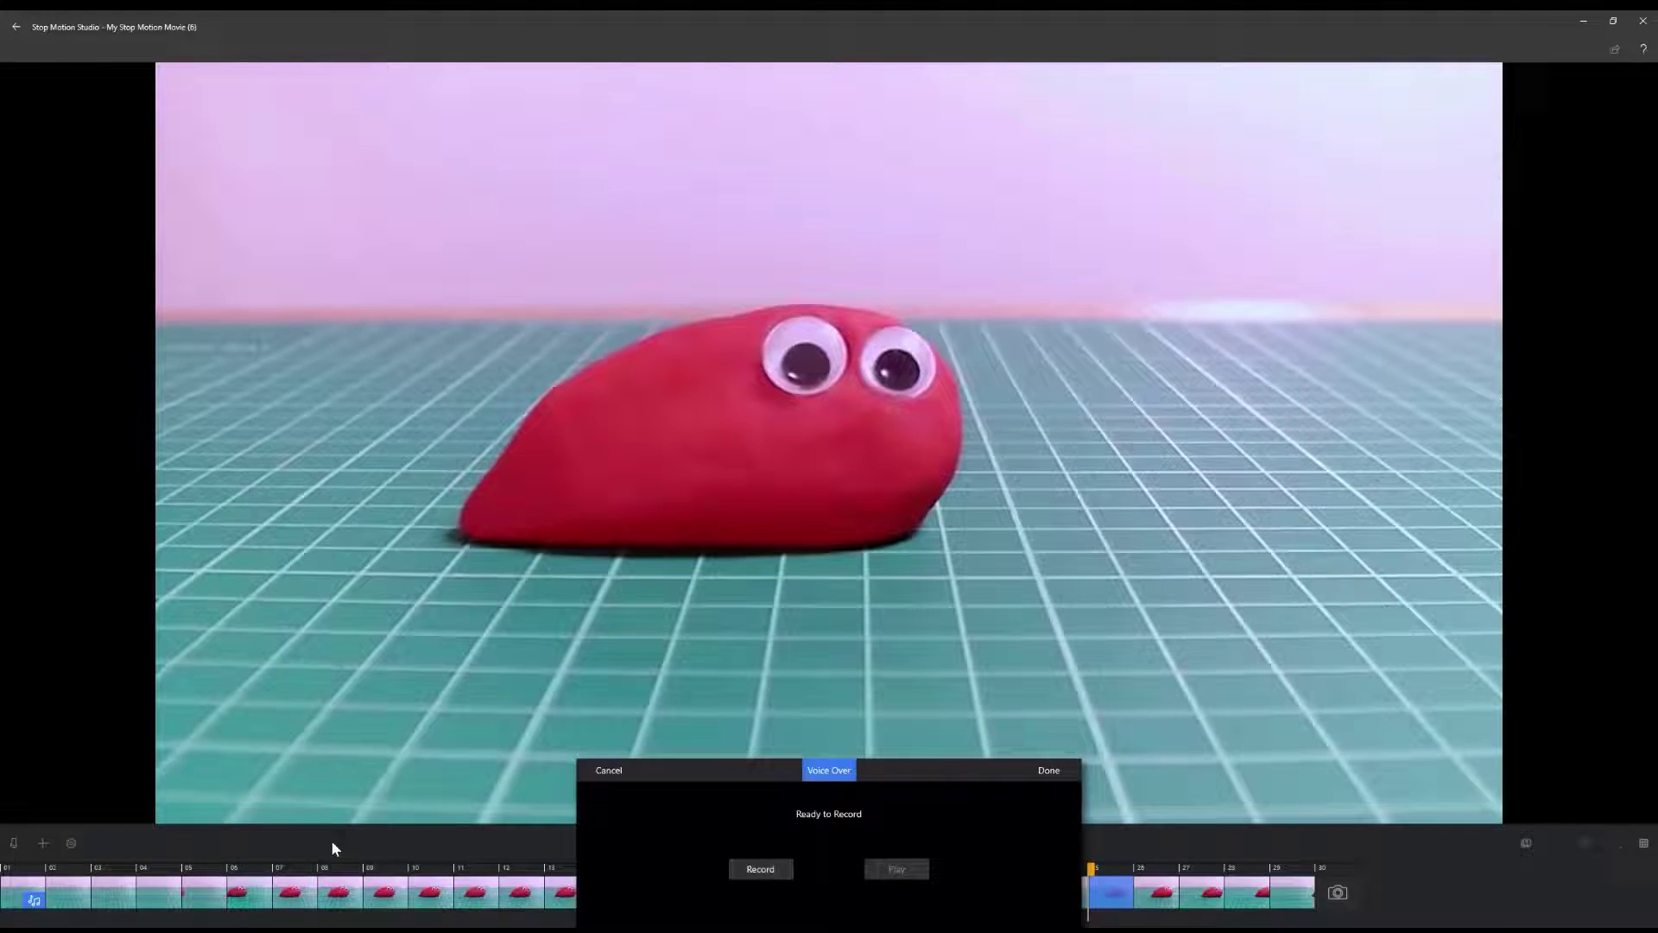
left_click(765, 869)
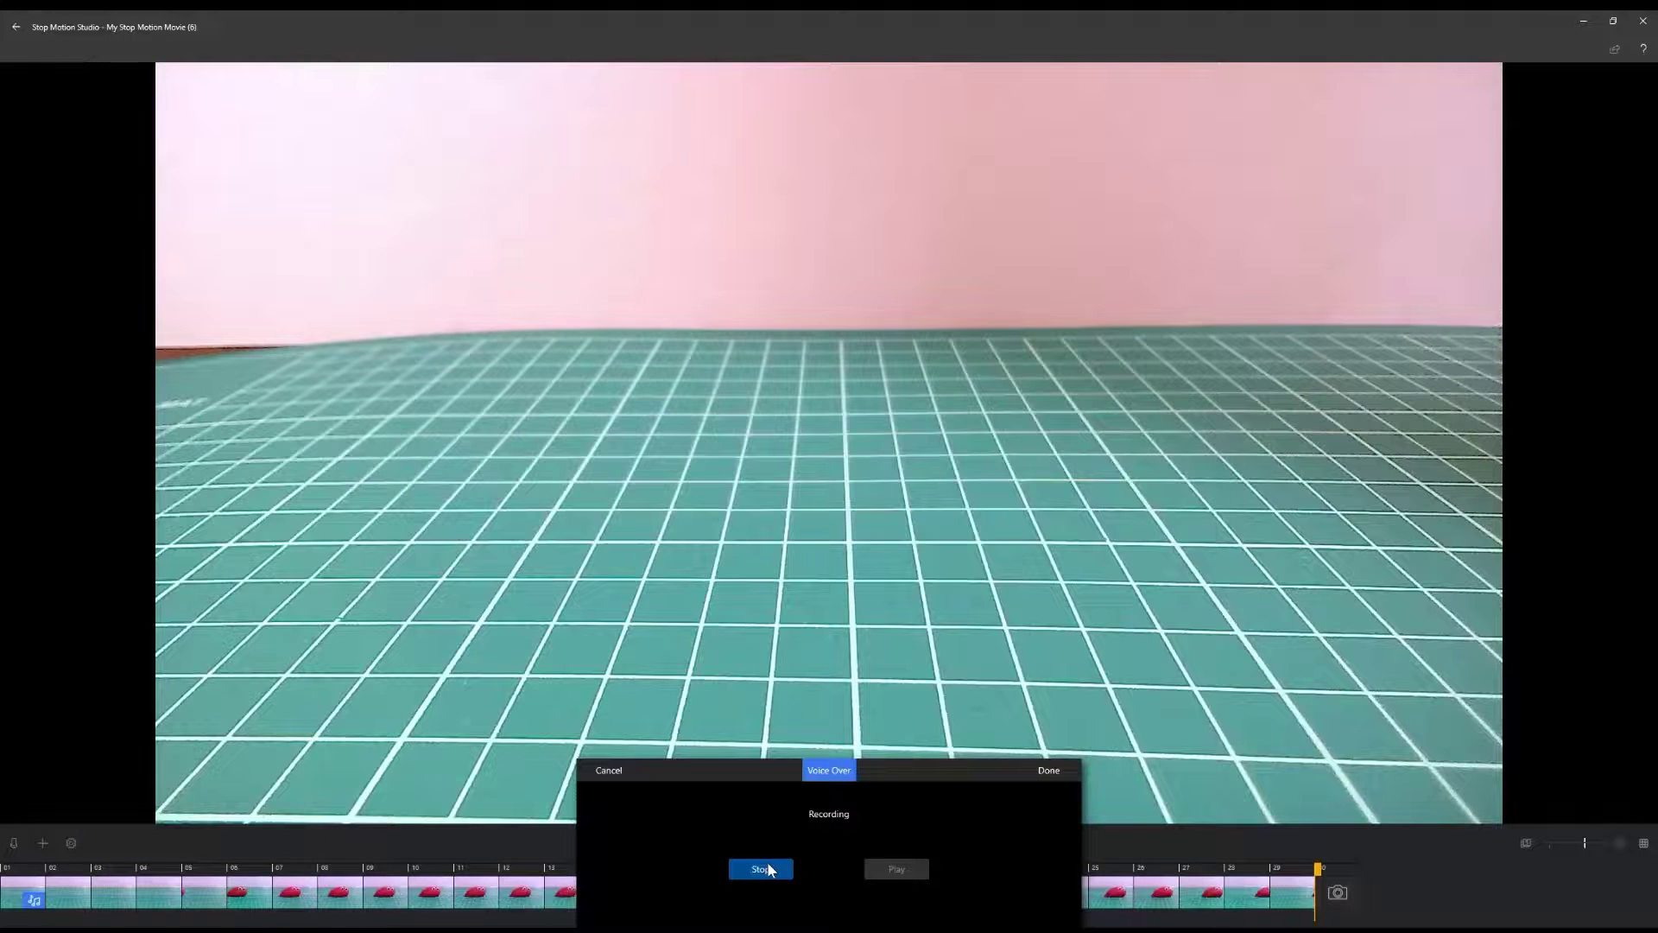
left_click(768, 868)
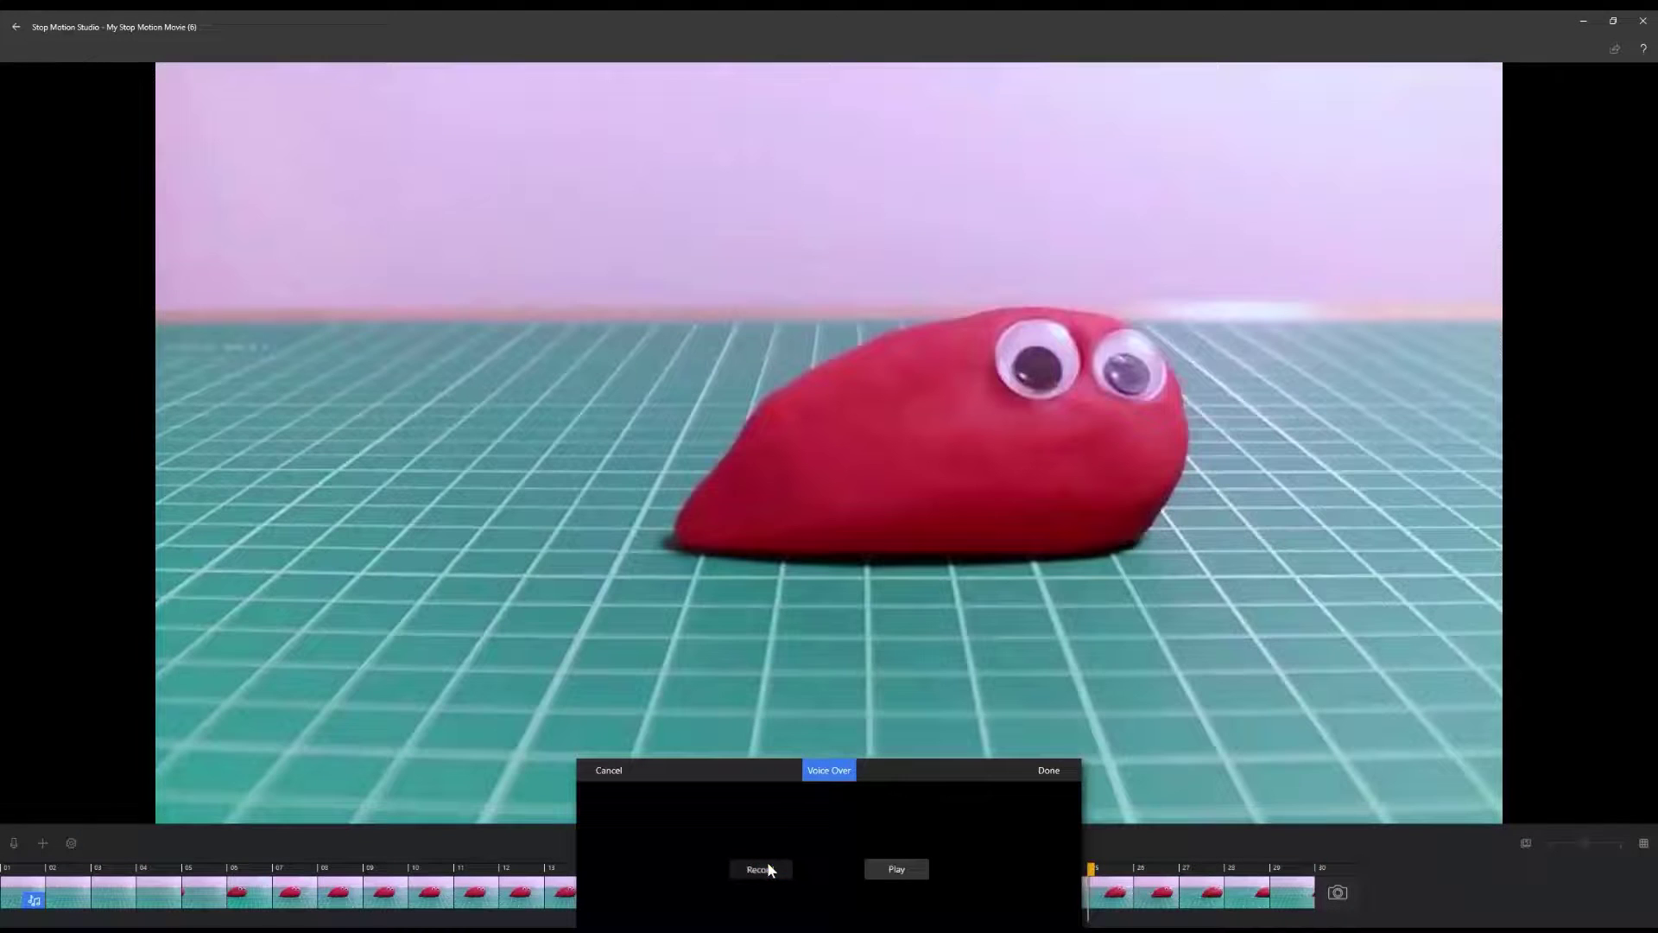
left_click(890, 869)
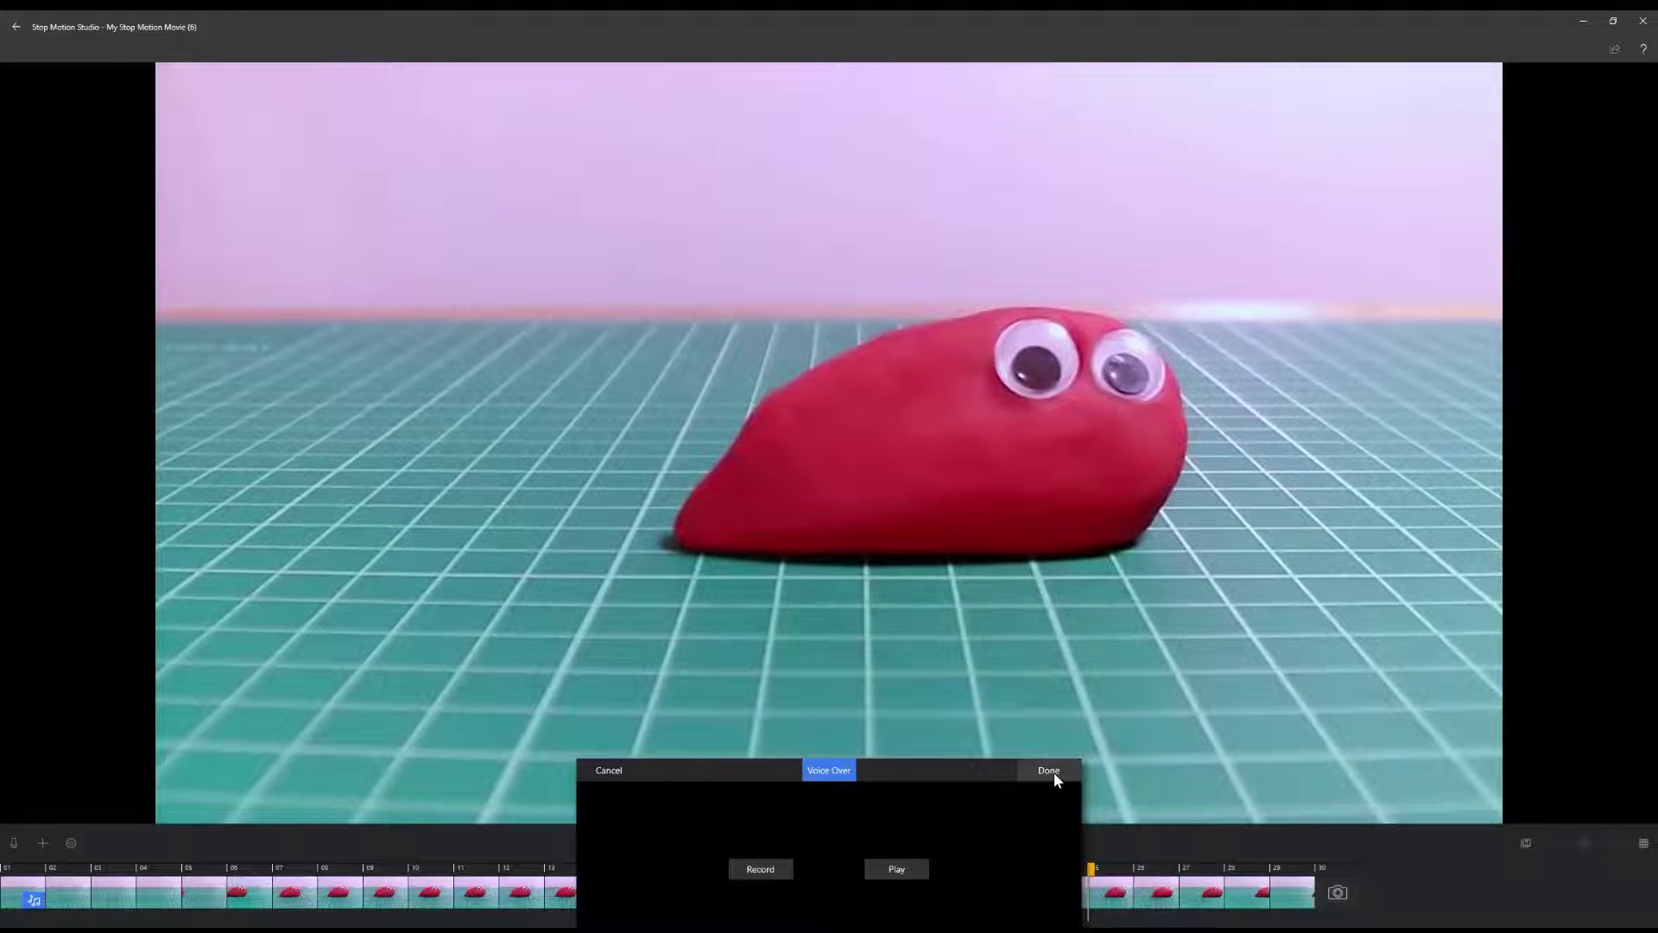
left_click(1051, 770)
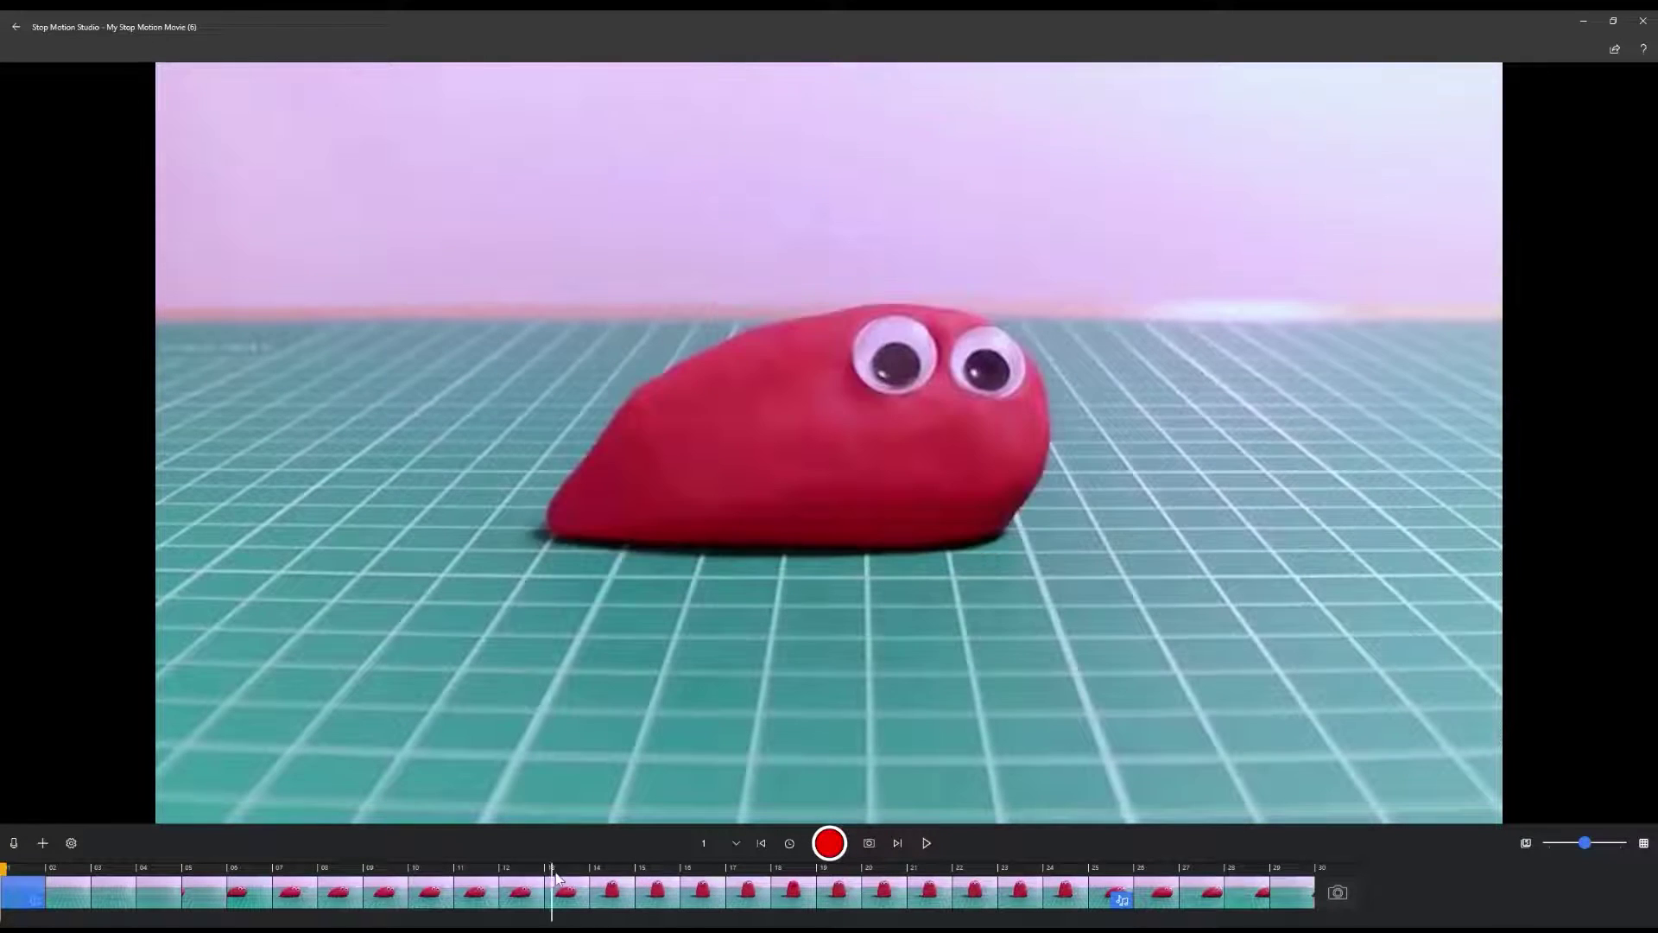
Step: At frame 15, preview the Alien, Bird and Boing library sounds, then insert Alien
left_click(642, 872)
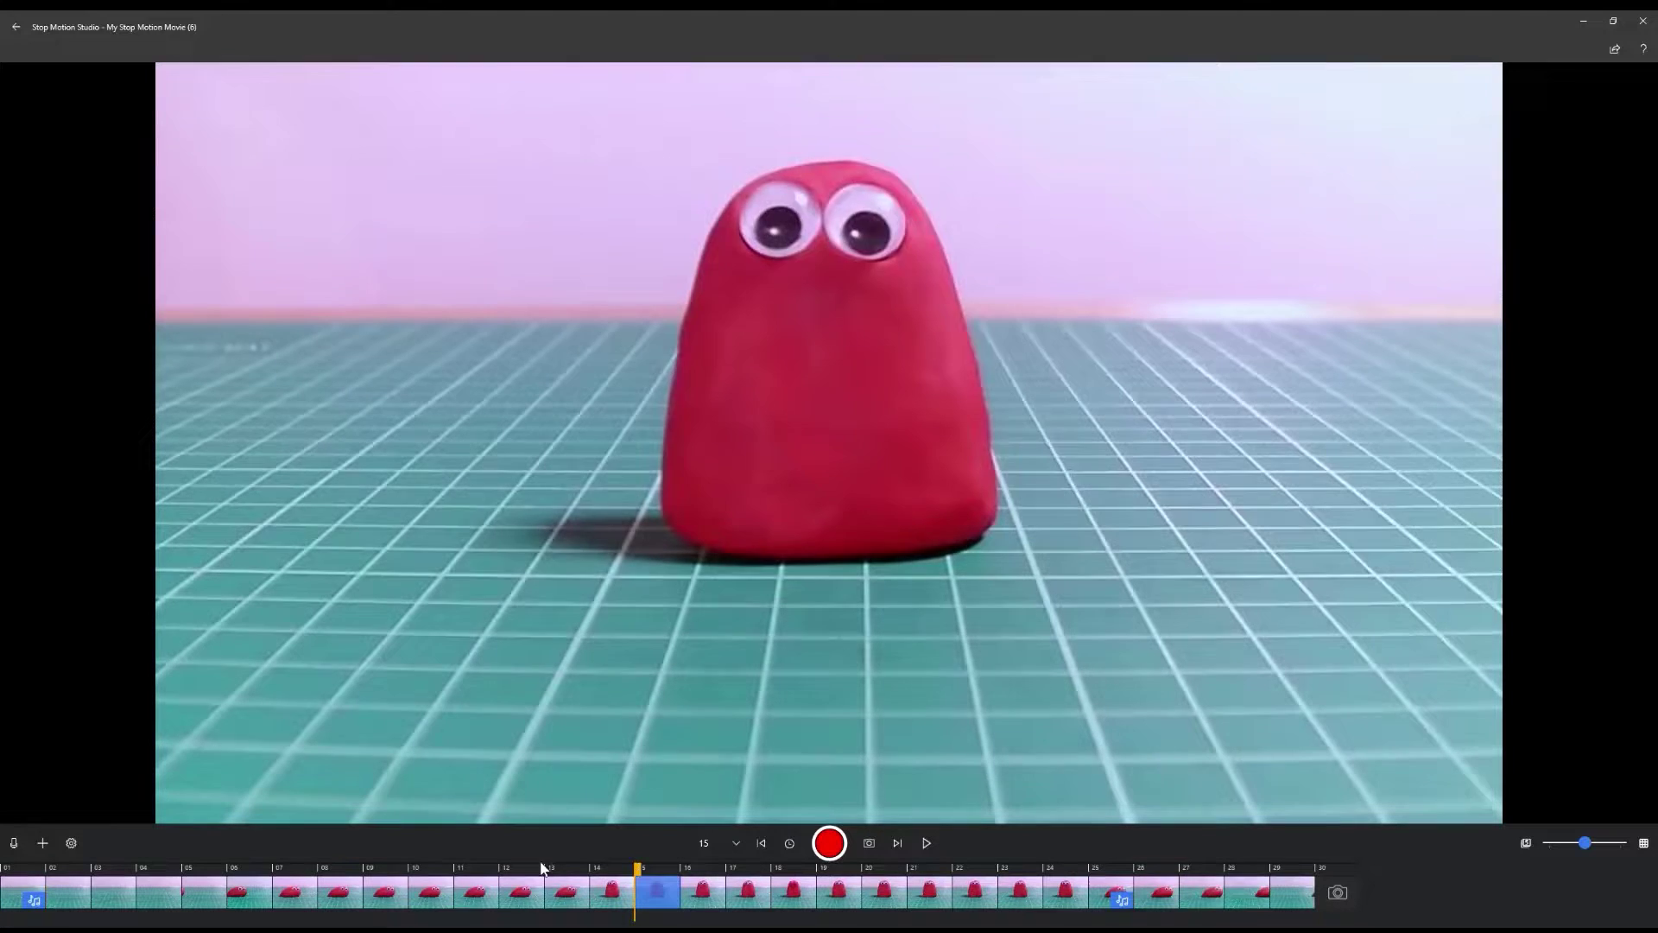
left_click(41, 843)
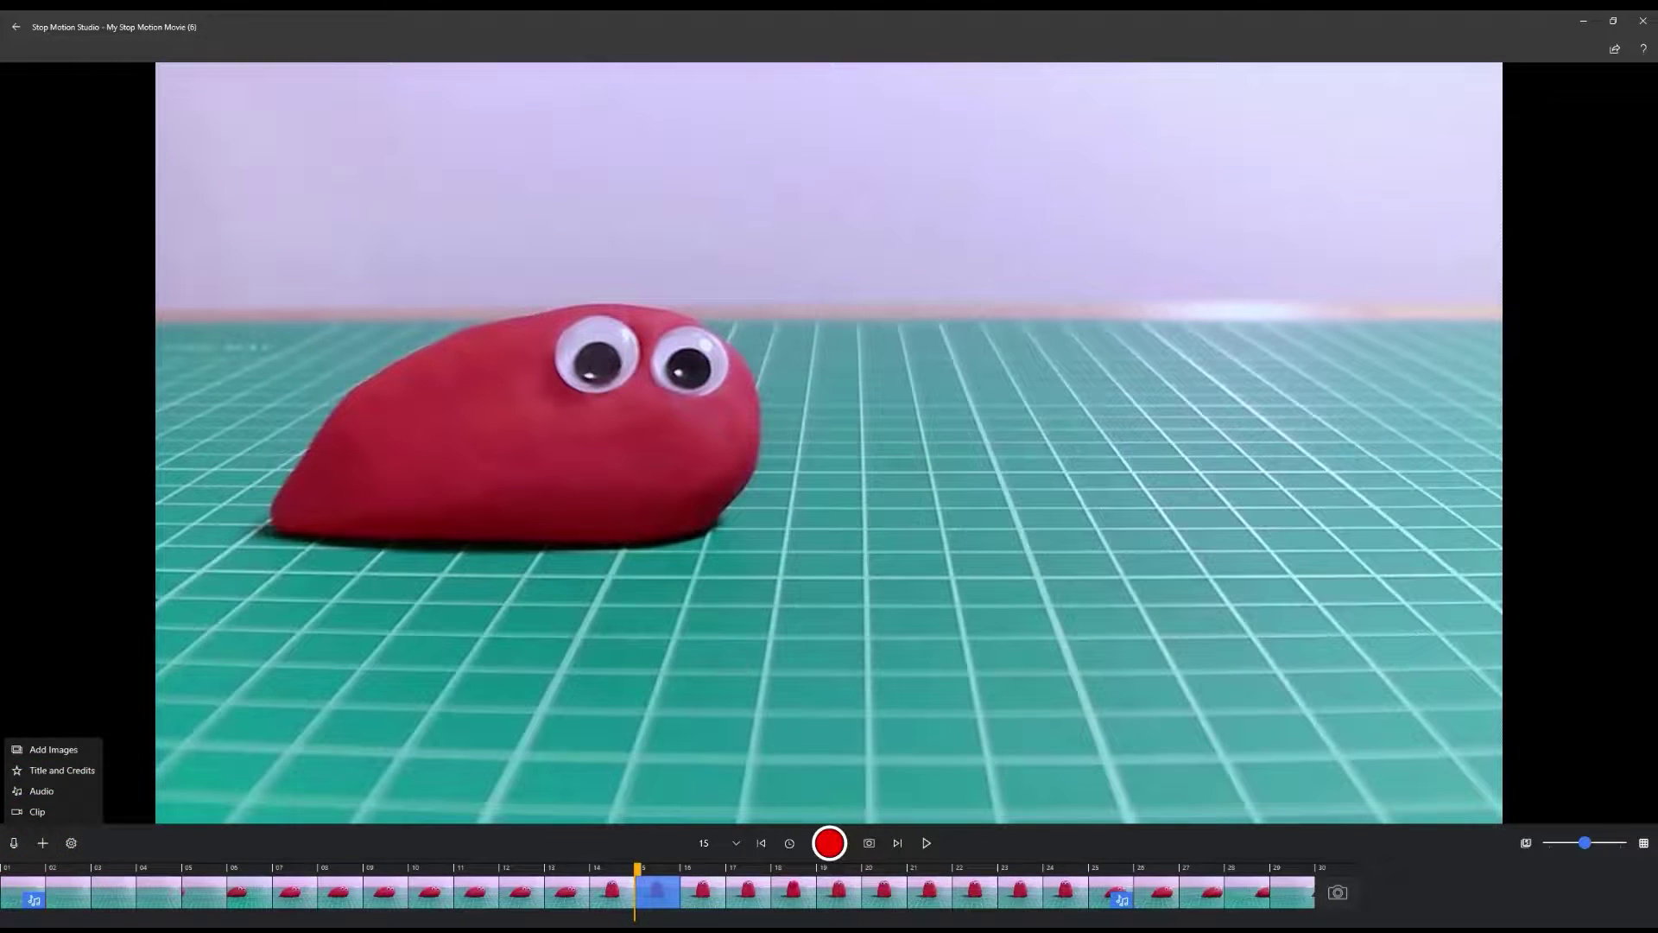
left_click(55, 791)
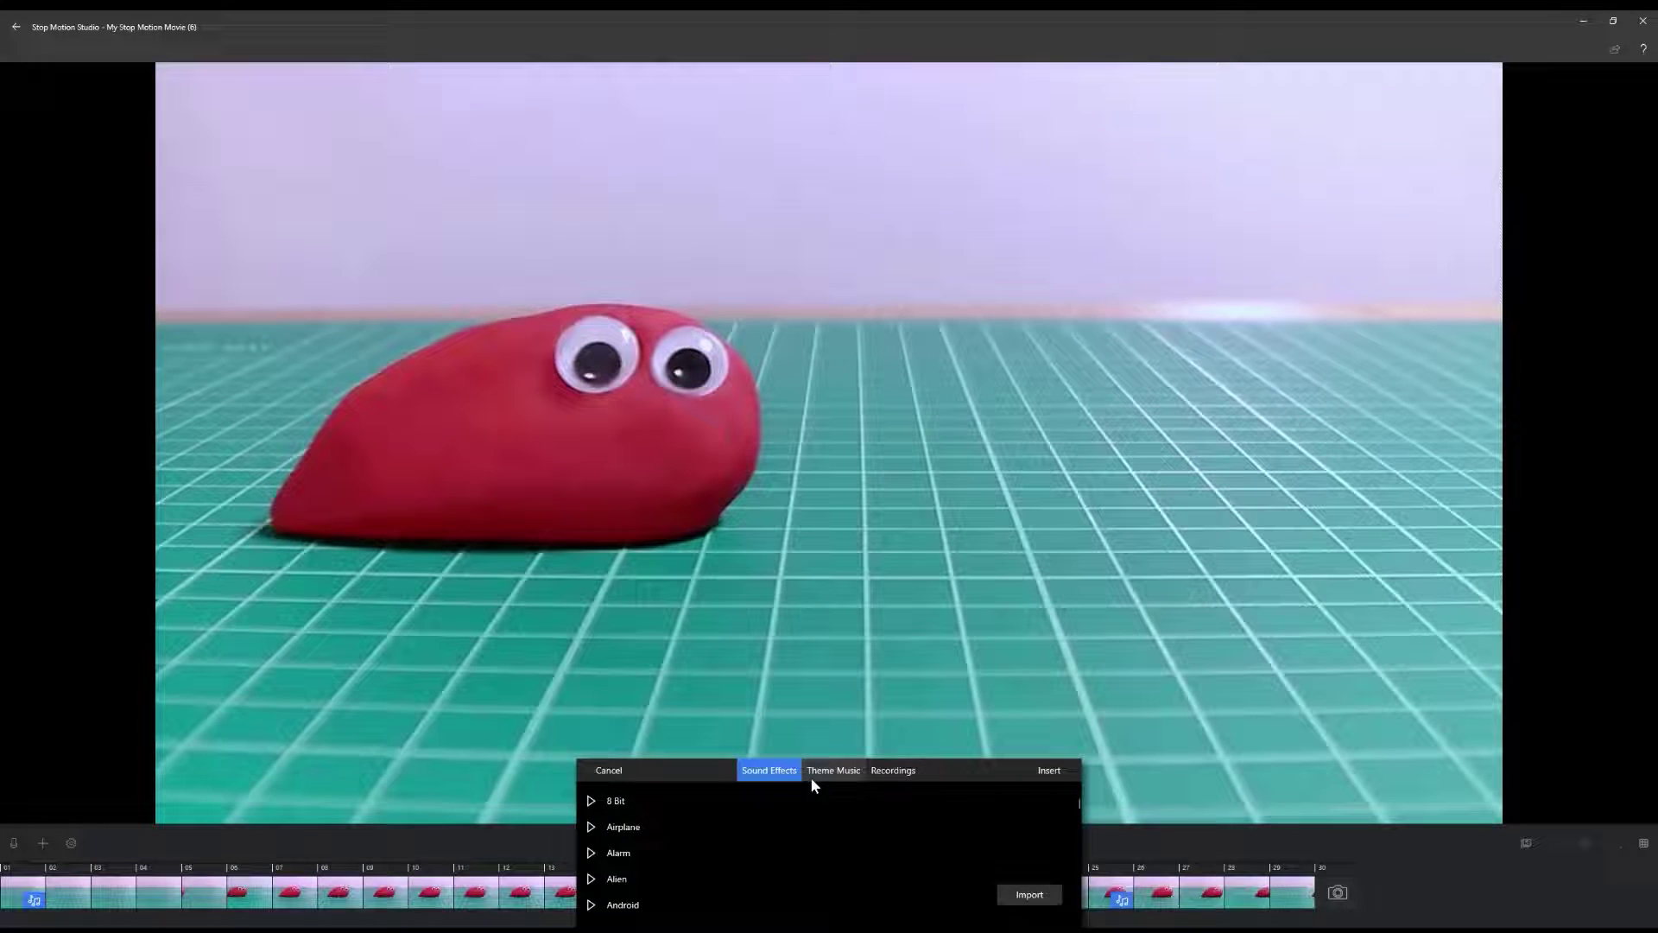
left_click(592, 879)
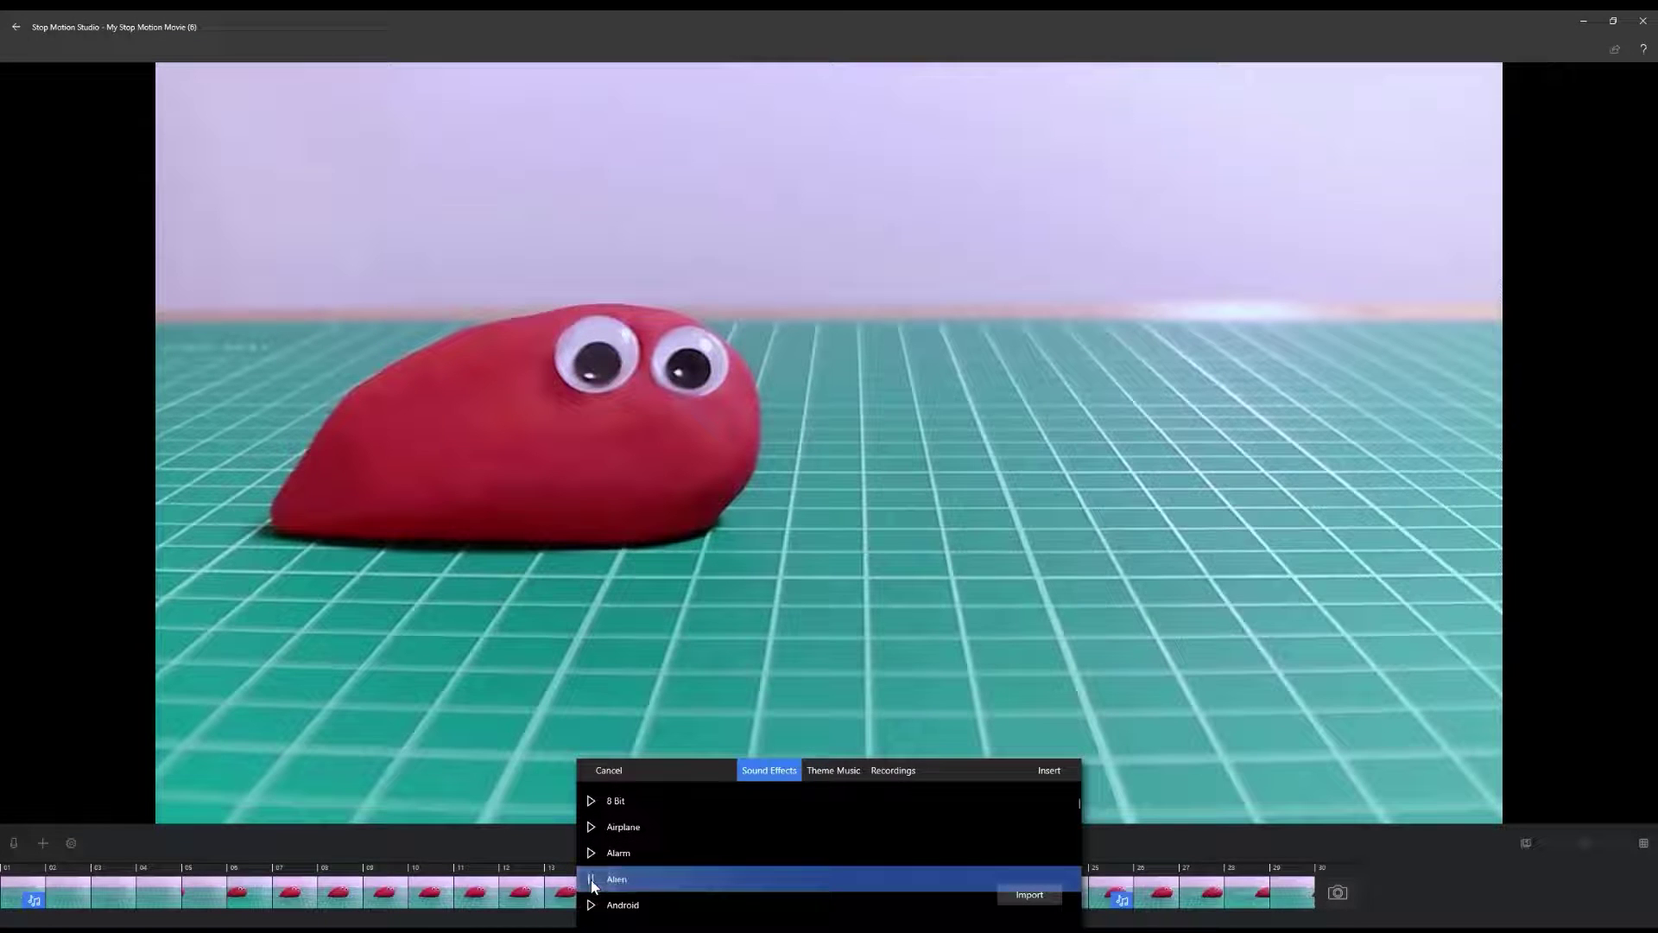
scroll(614, 857, "down", 2)
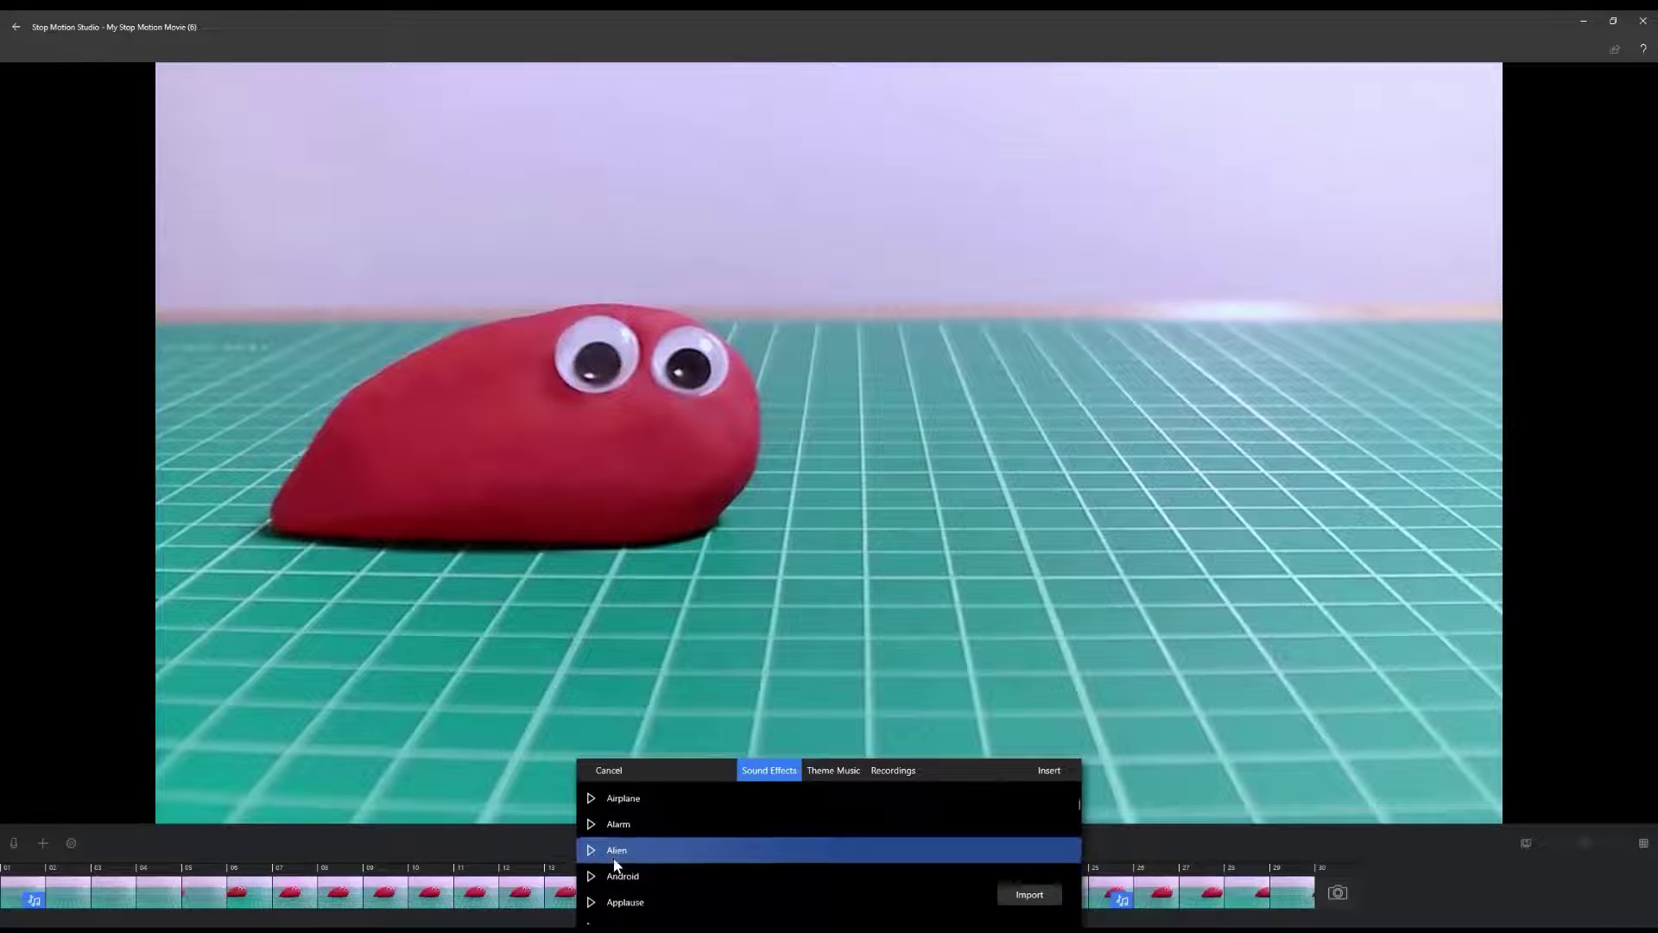
scroll(614, 859, "down", 3)
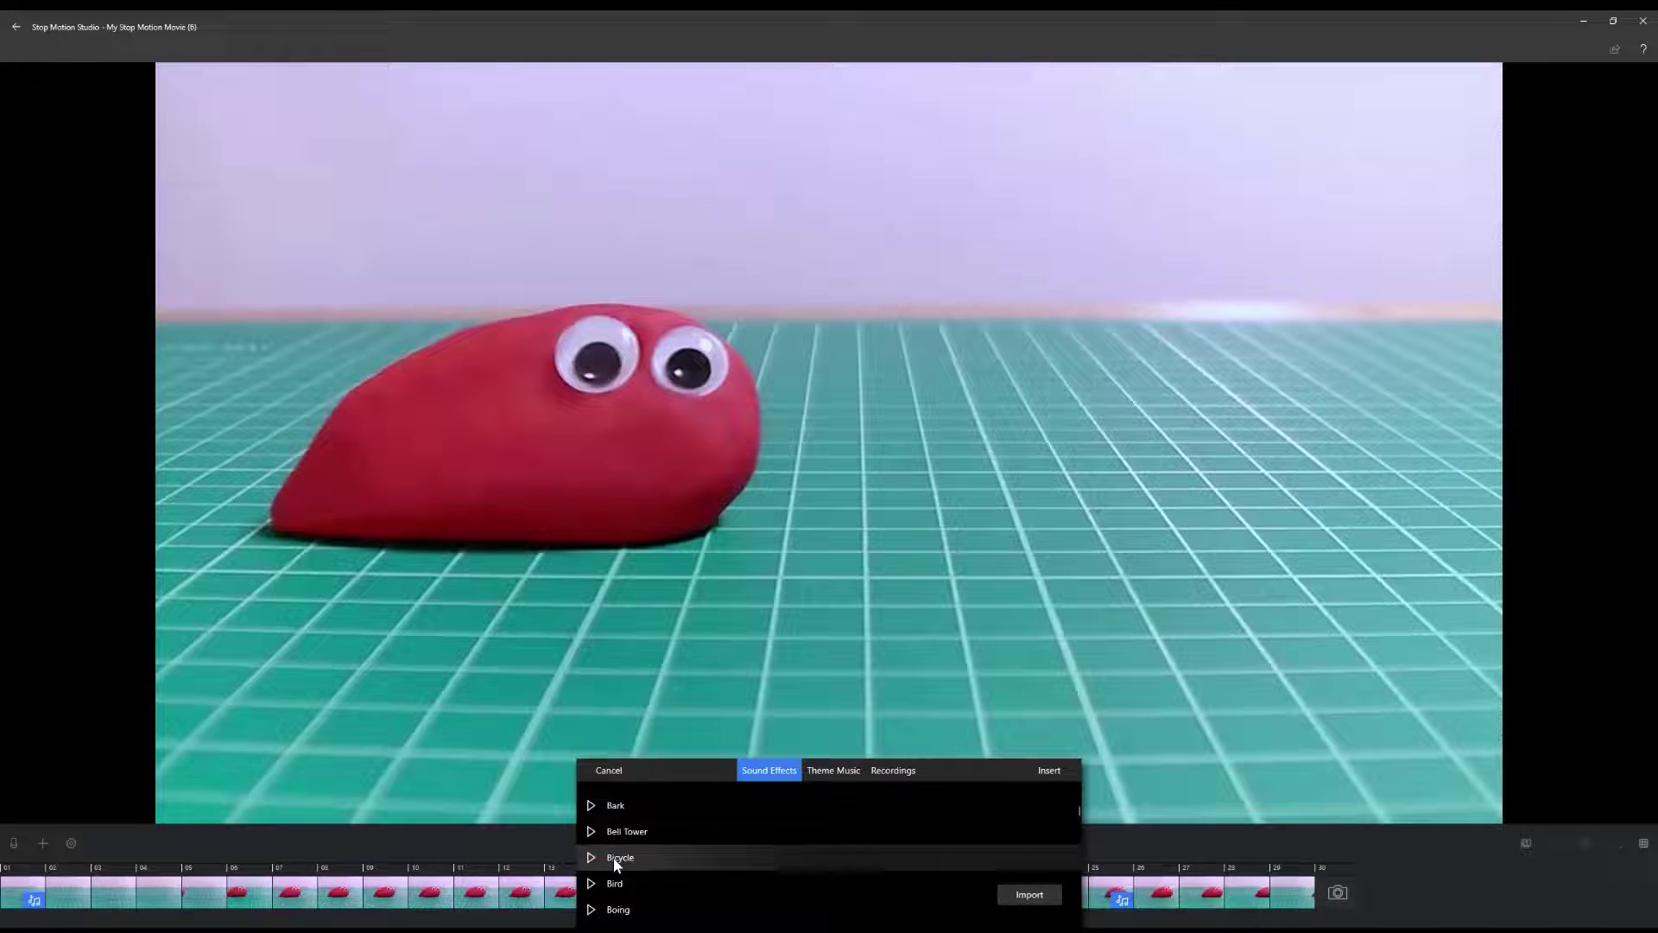
left_click(594, 854)
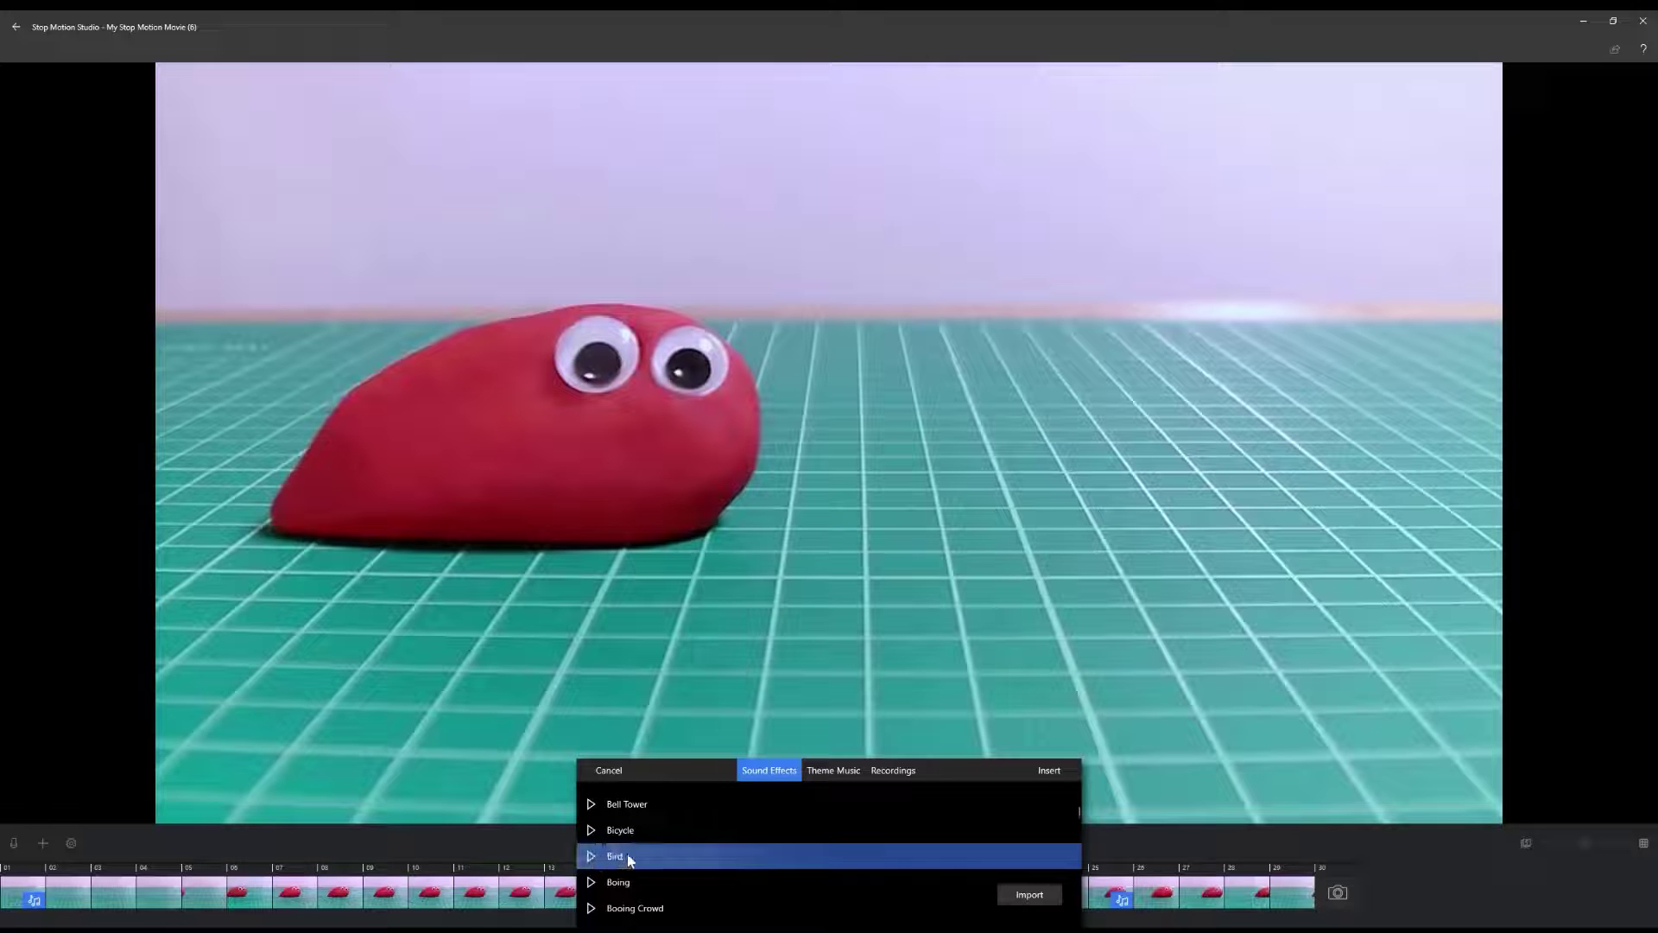
left_click(591, 886)
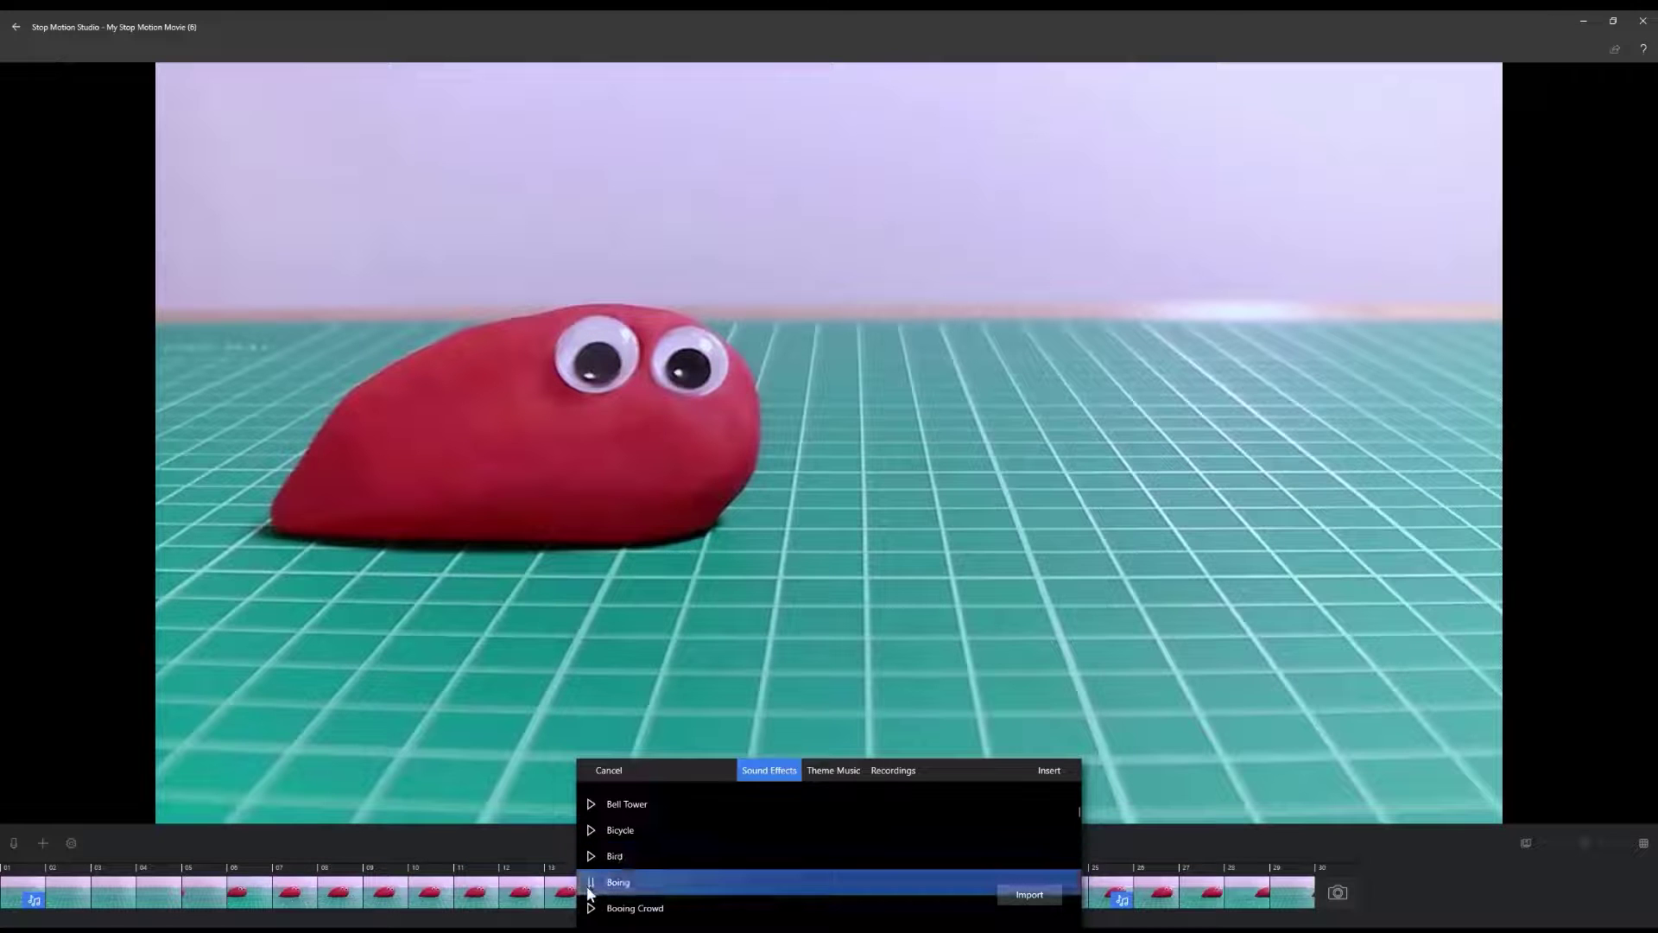
scroll(604, 881, "up", 5)
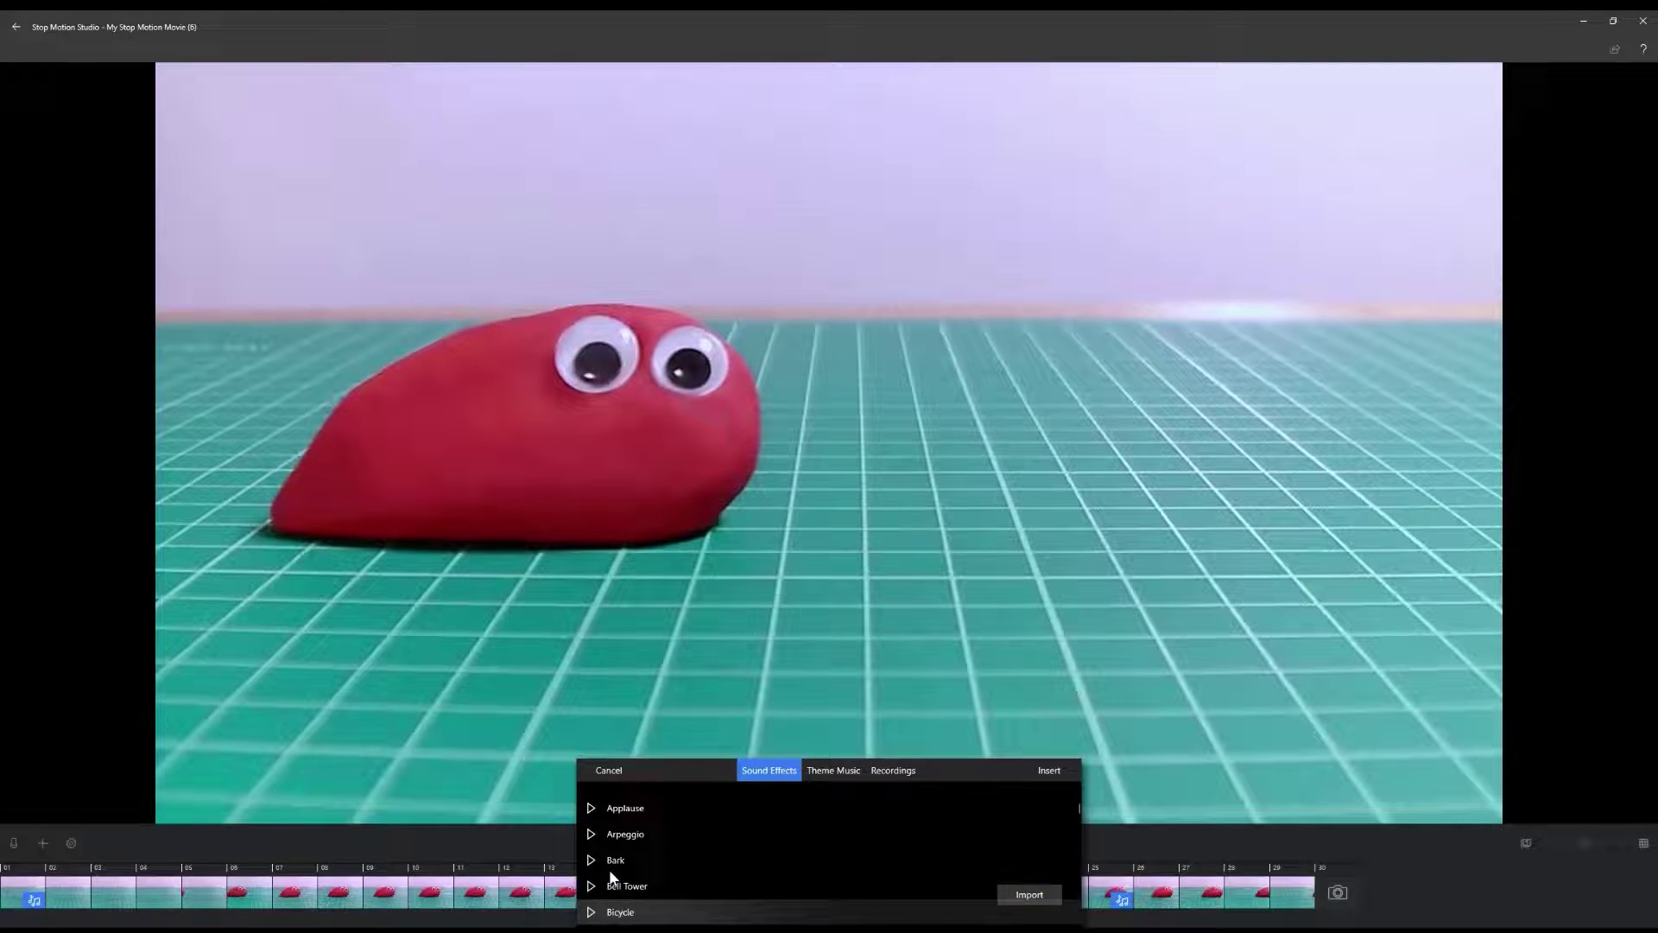
scroll(609, 869, "up", 1)
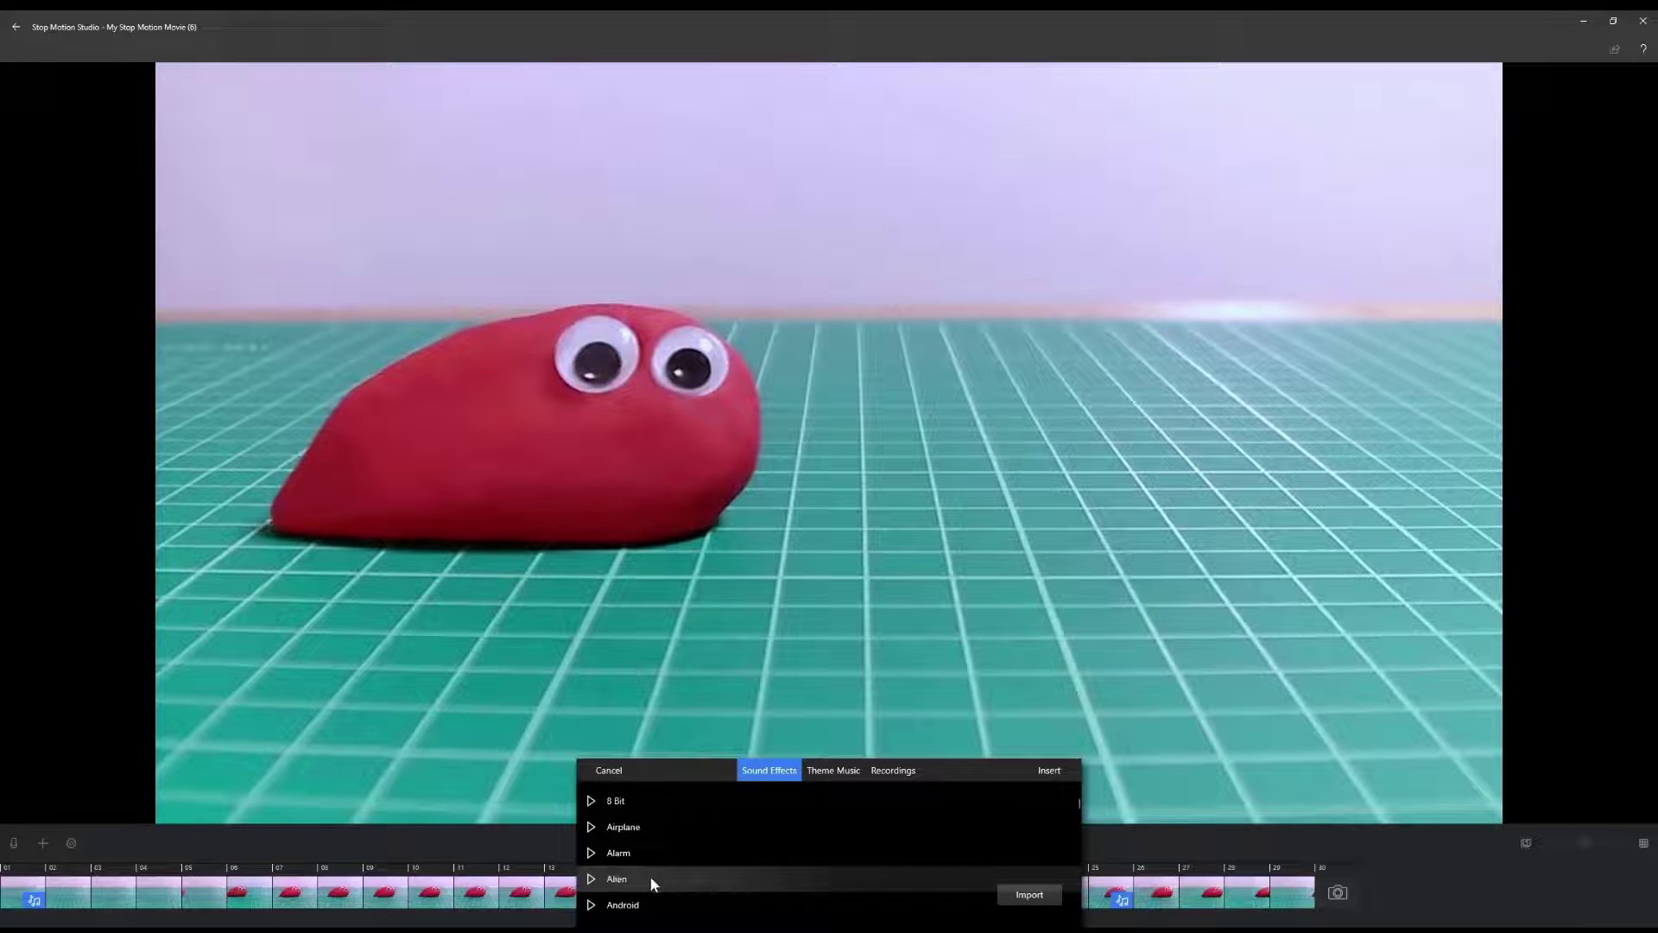
left_click(649, 876)
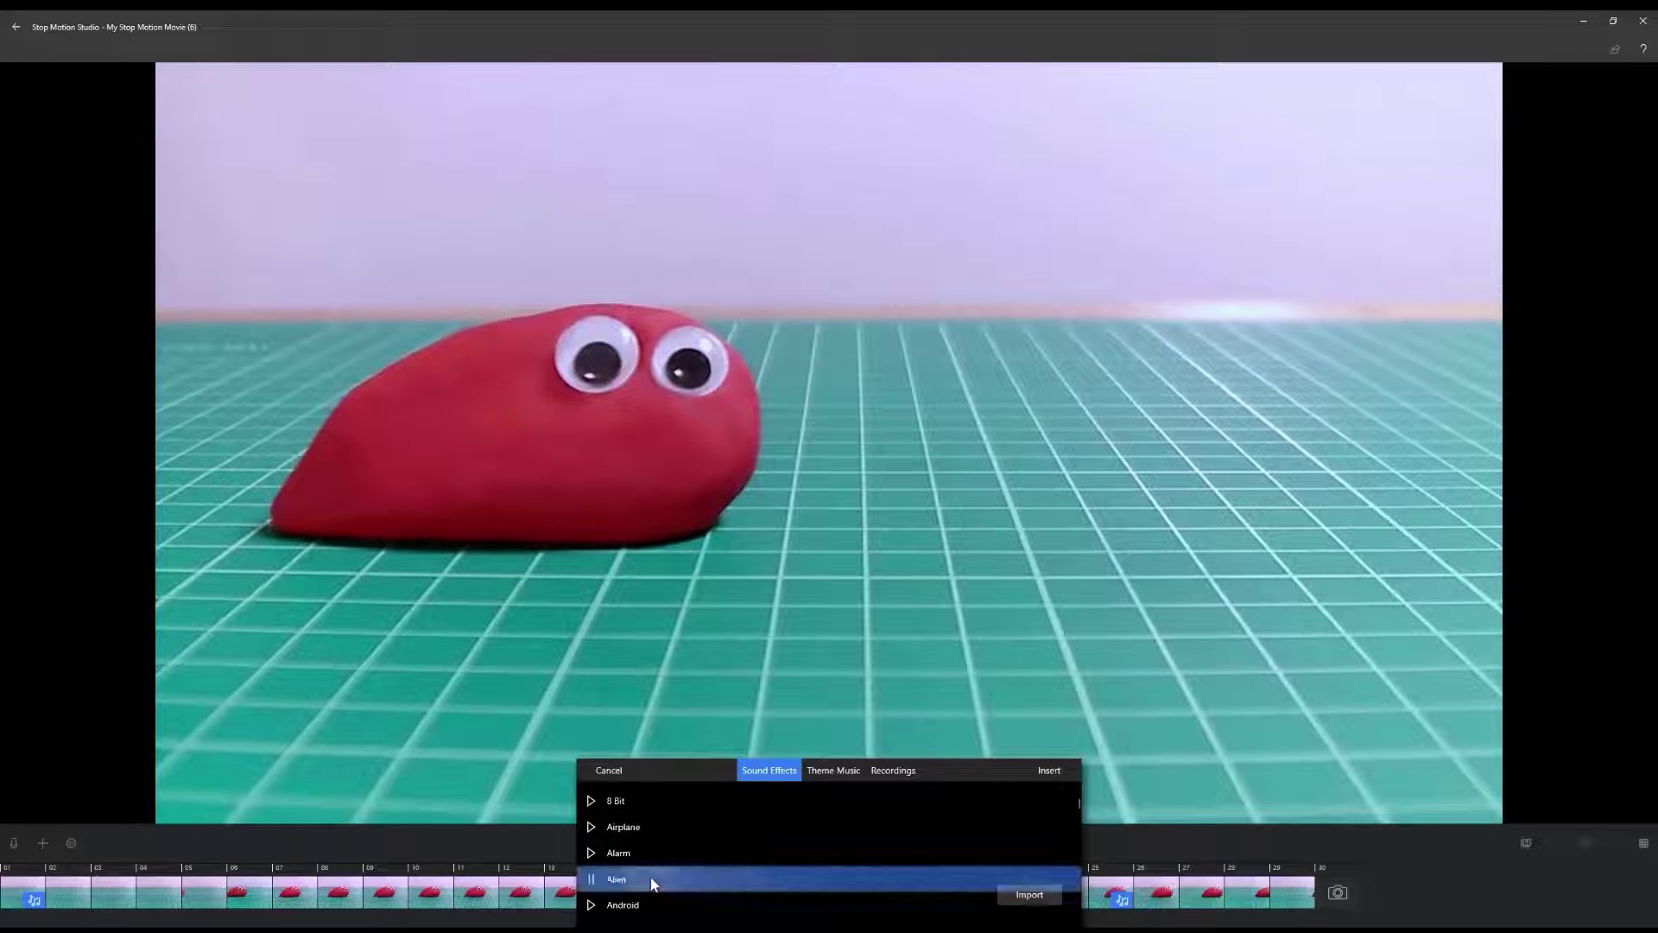
left_click(1047, 771)
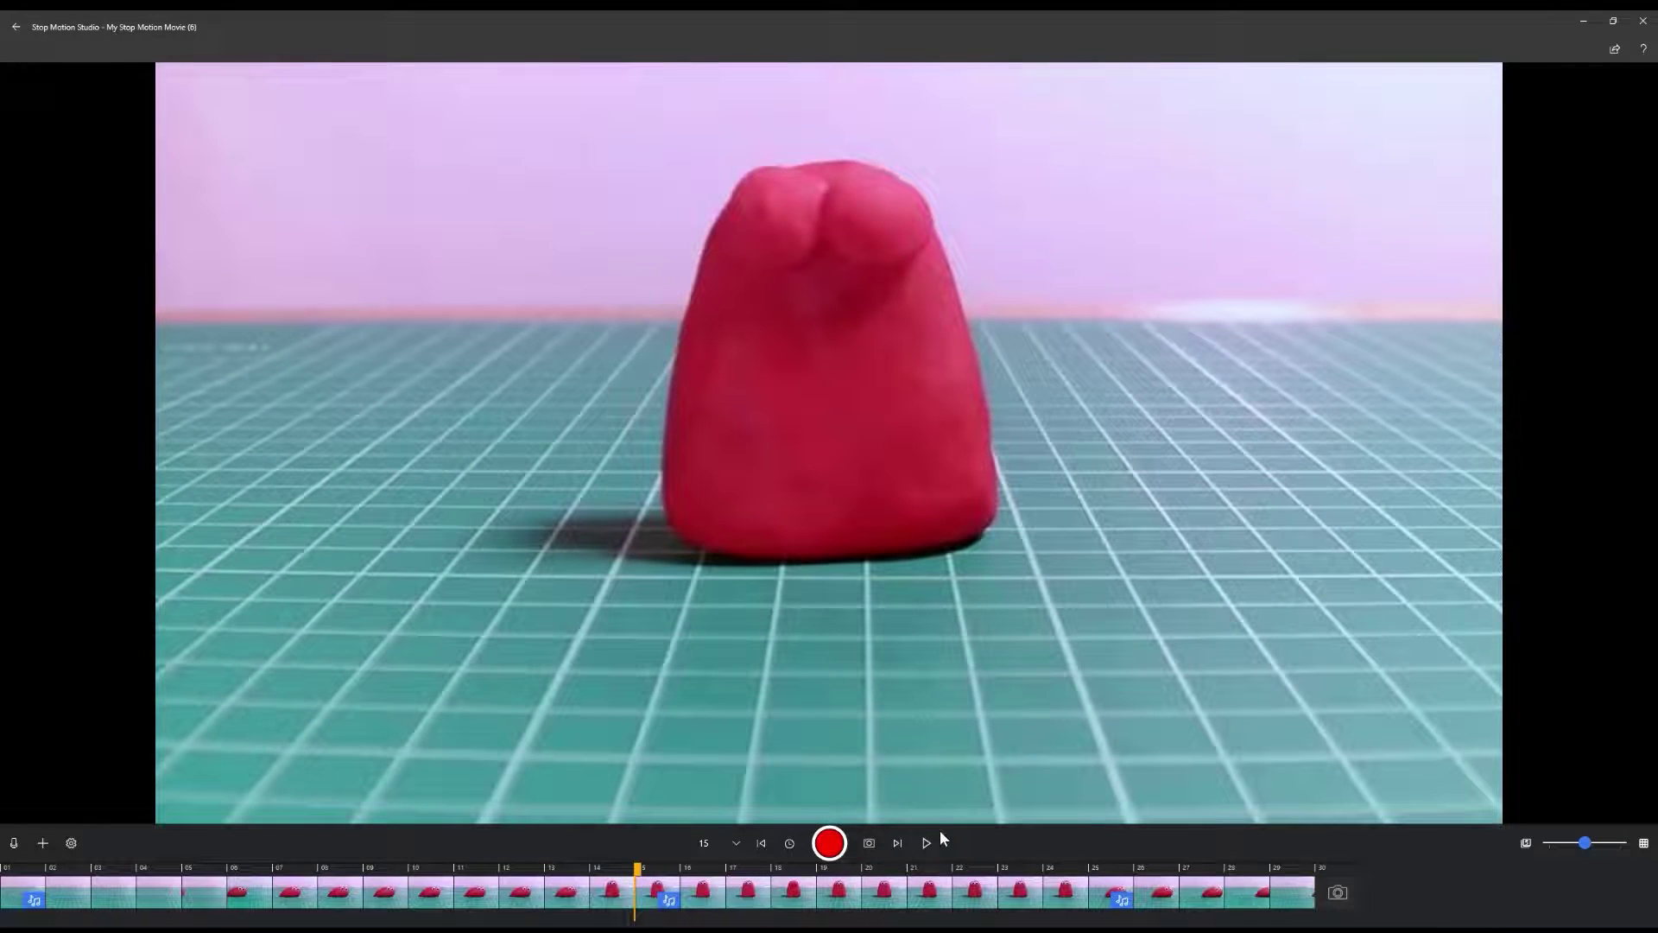
left_click(927, 843)
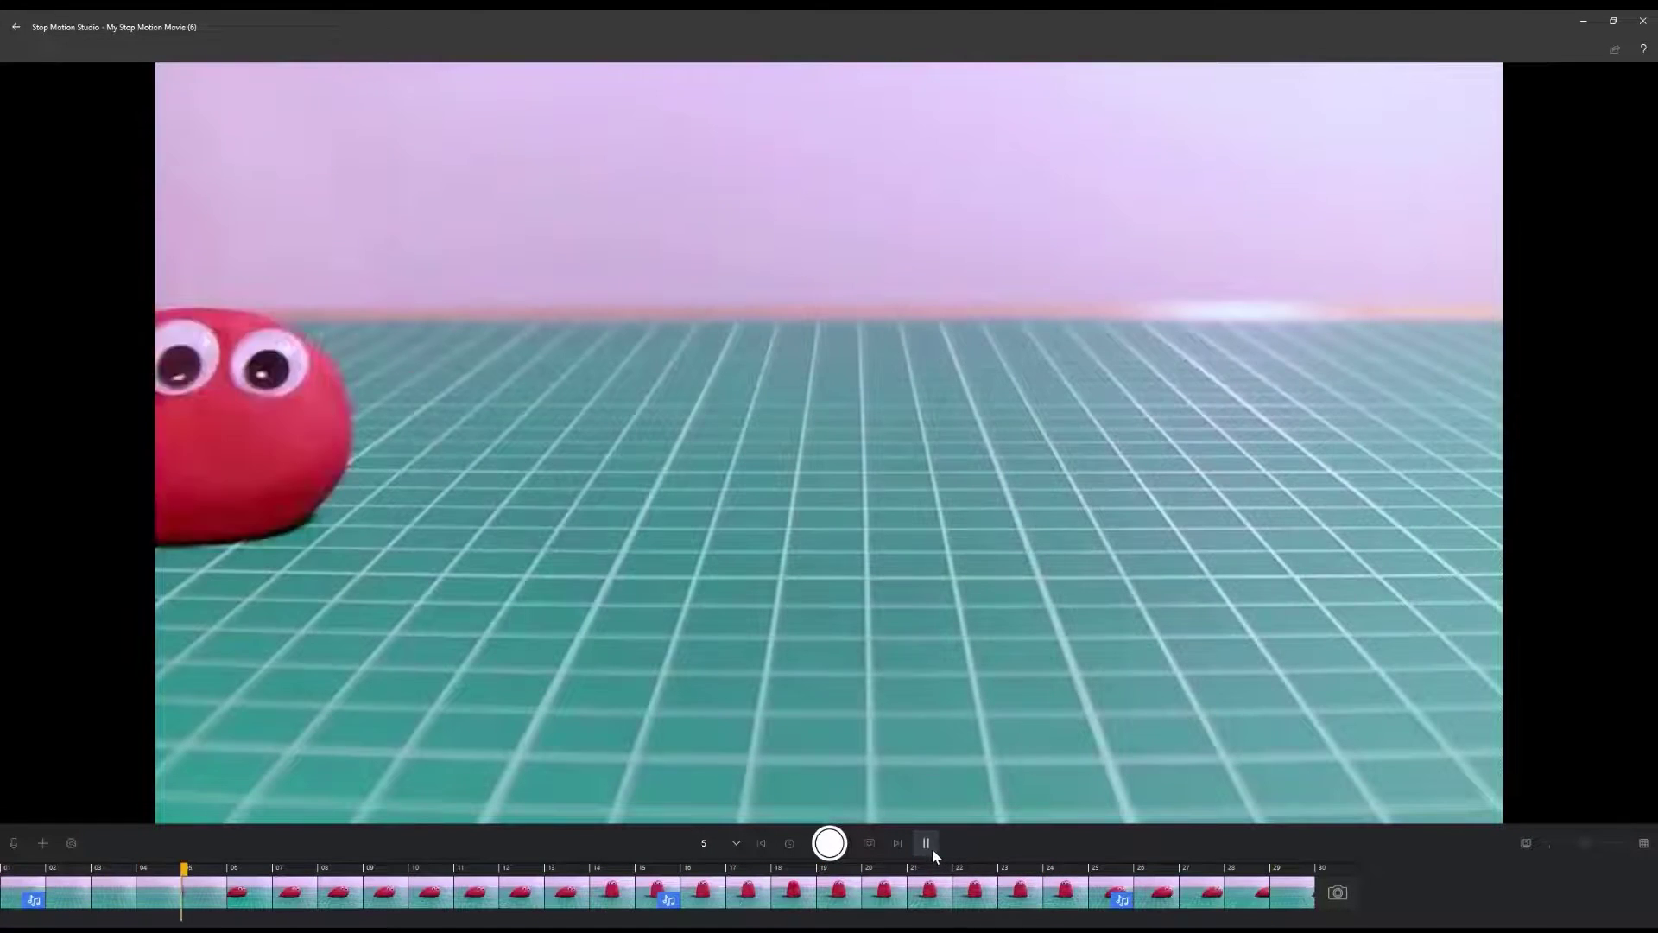
left_click(931, 848)
left_click(644, 881)
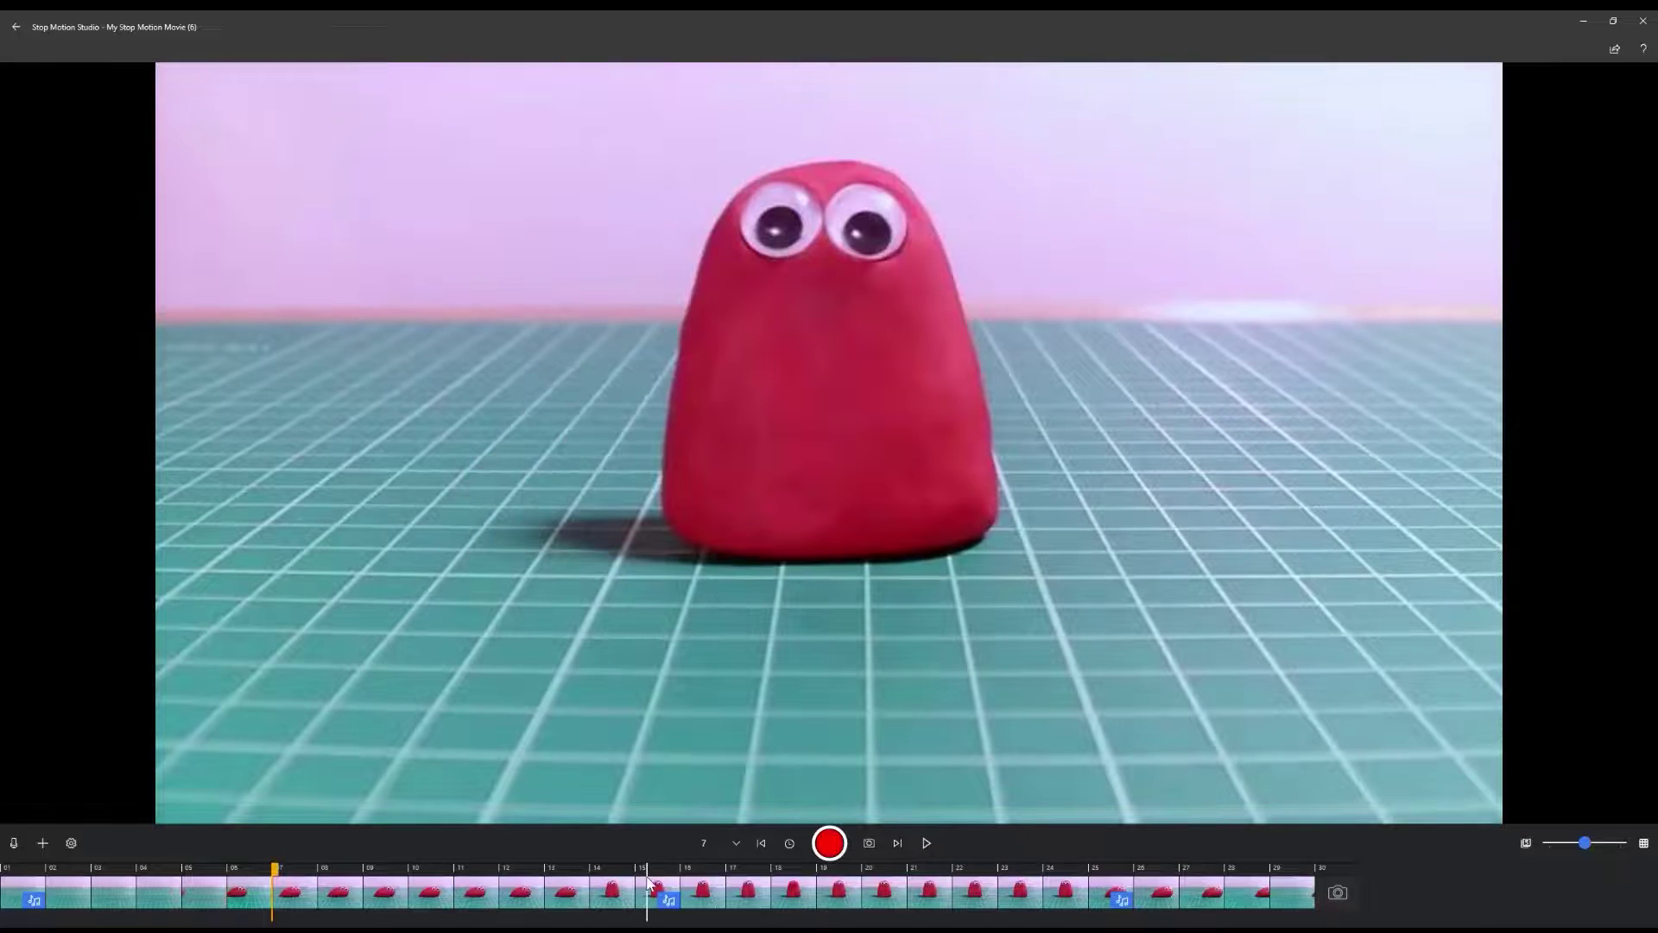
right_click(663, 898)
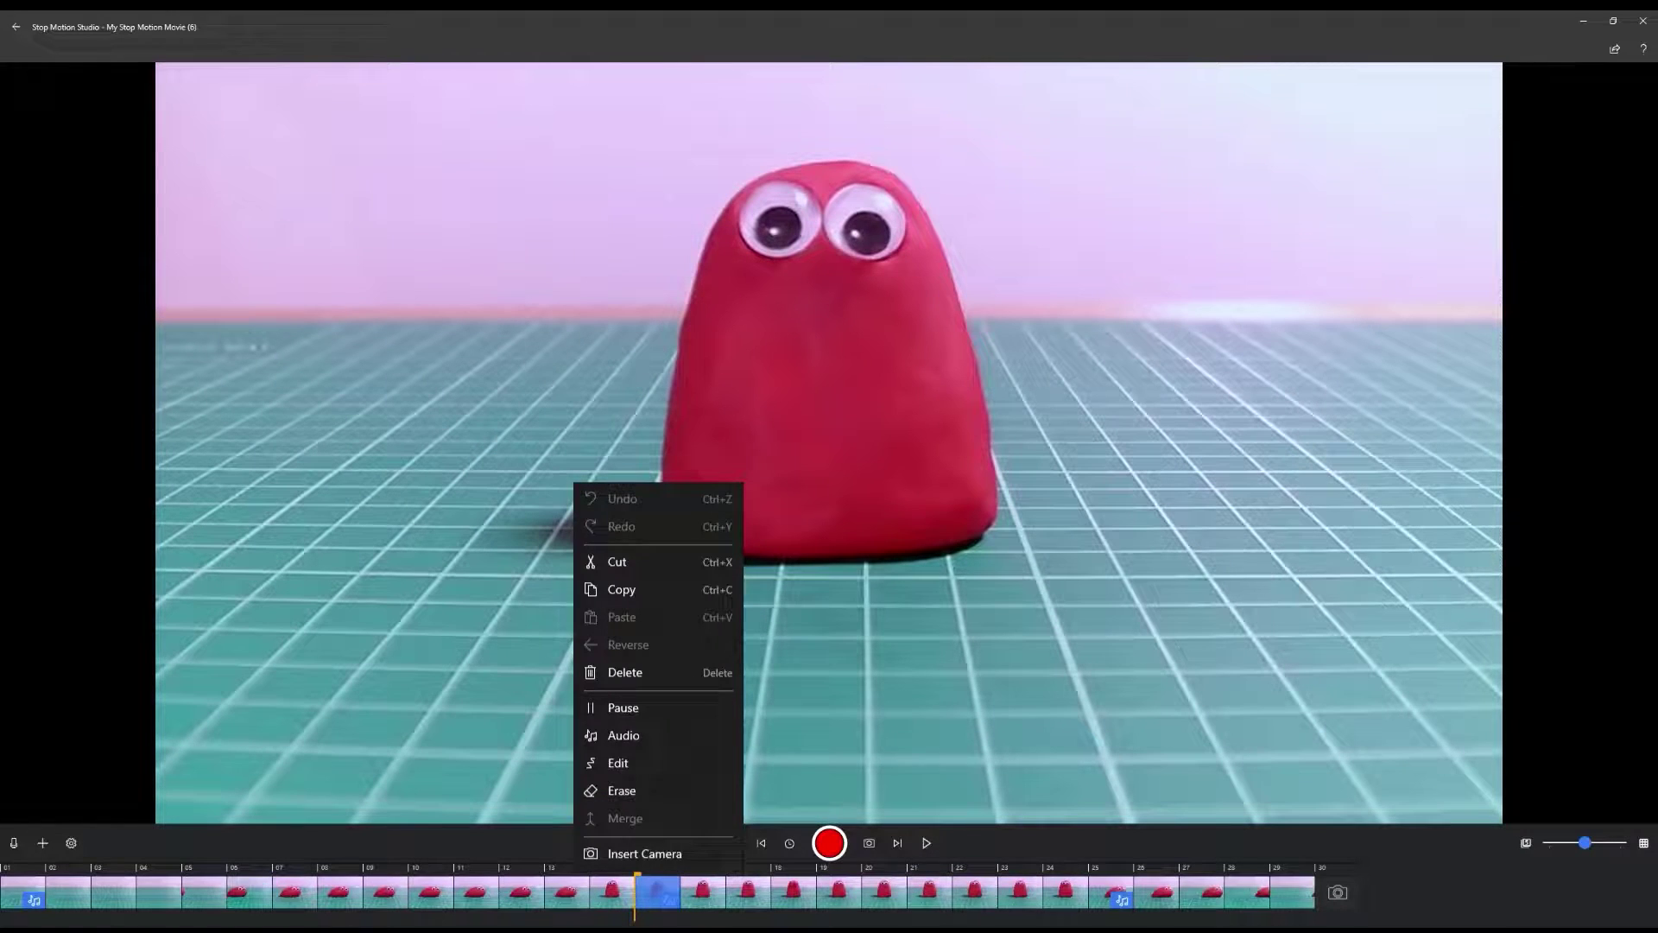
left_click(624, 735)
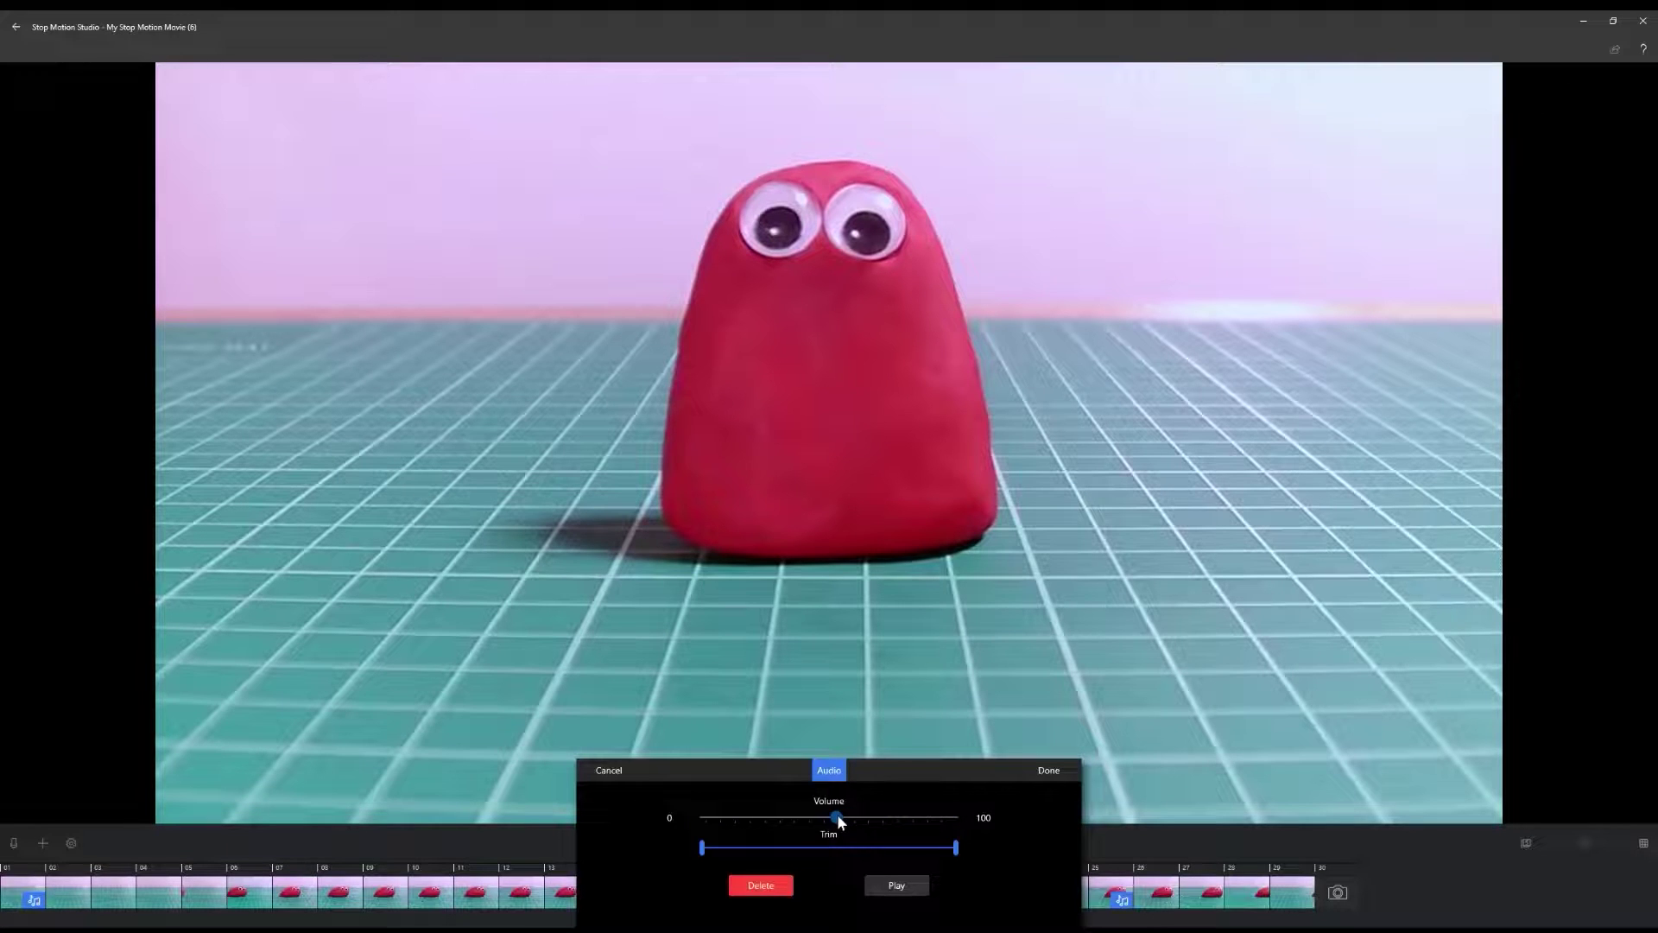
left_click(896, 883)
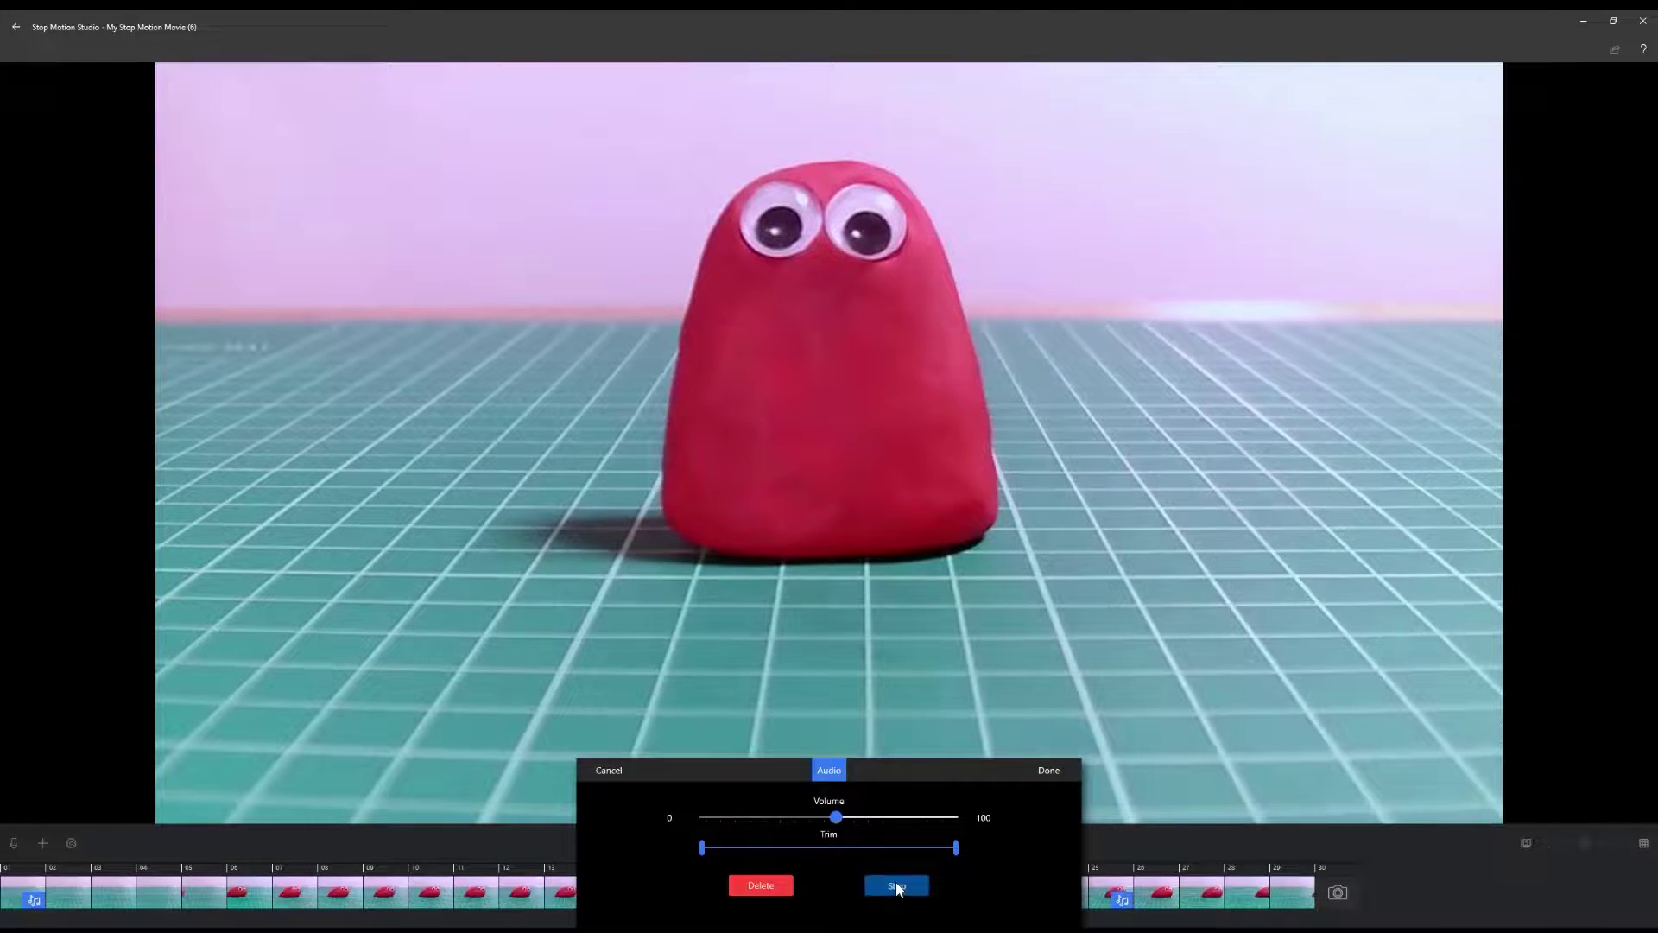
left_click(1047, 771)
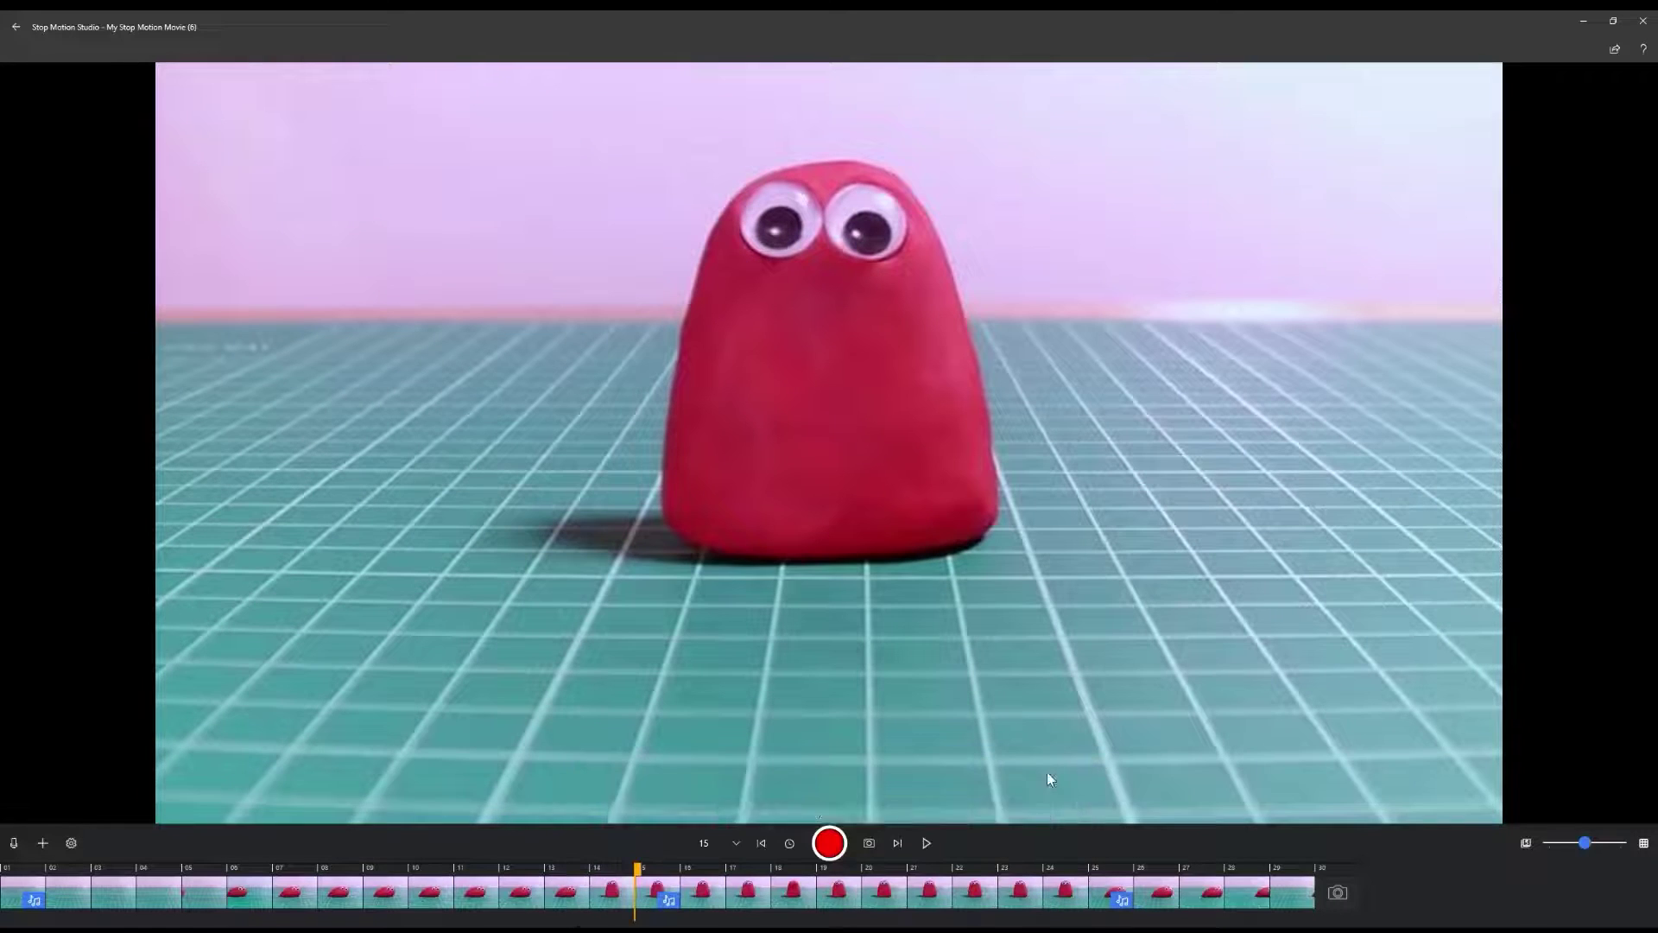
left_click(927, 843)
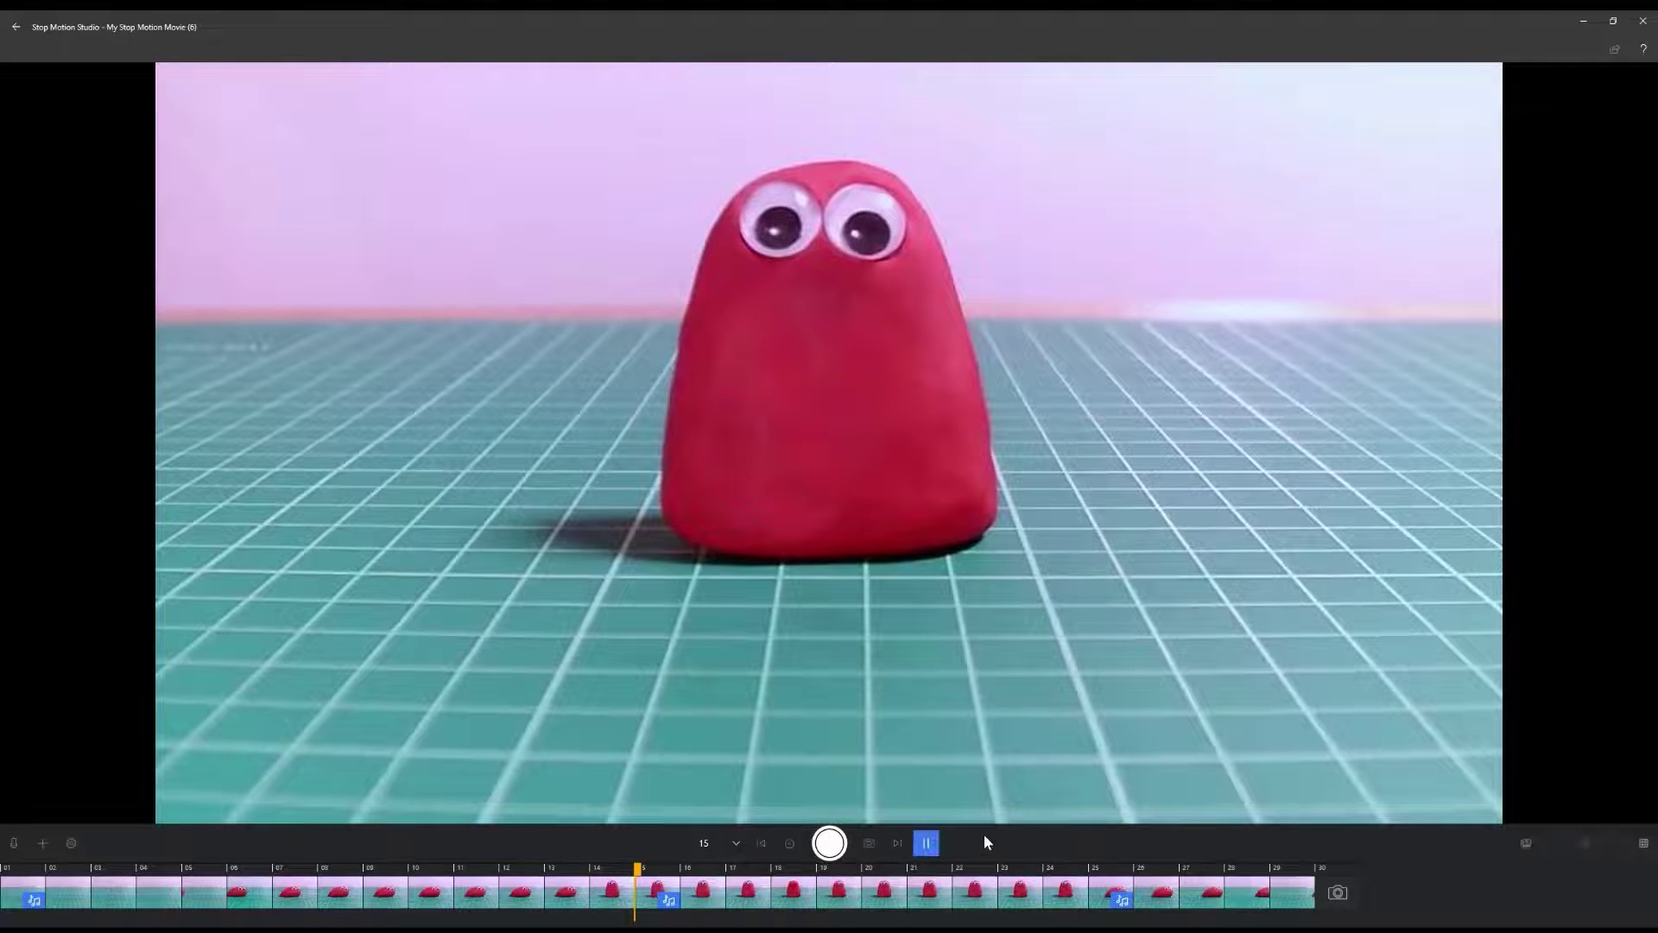
left_click(926, 840)
left_click(3, 870)
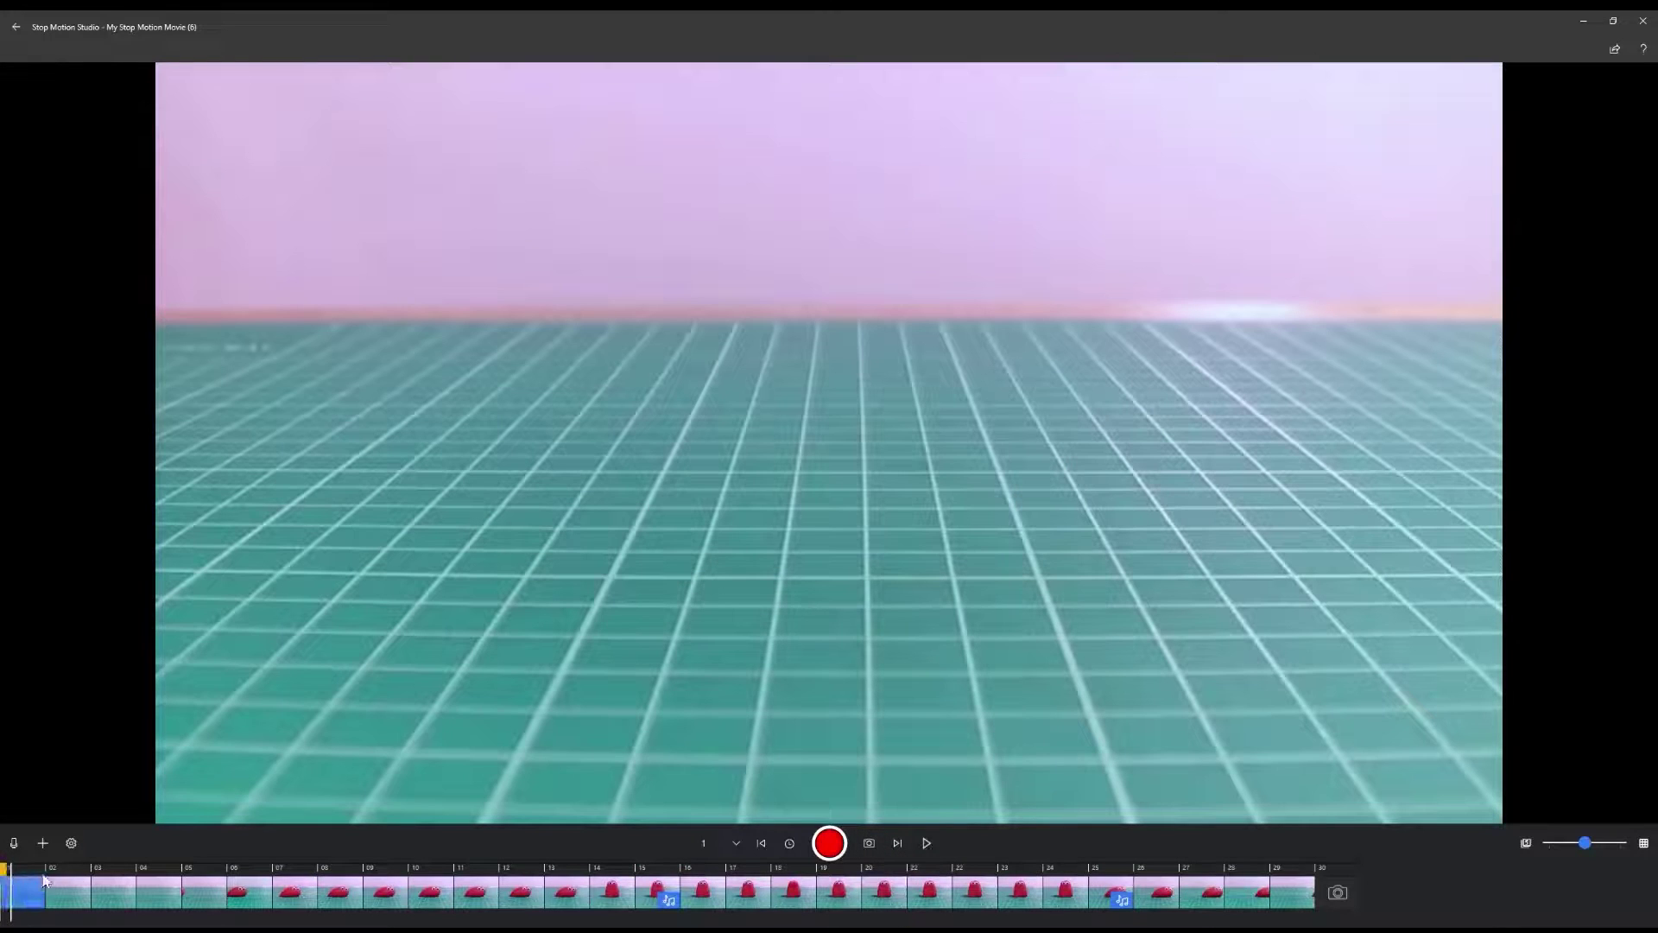
left_click(924, 844)
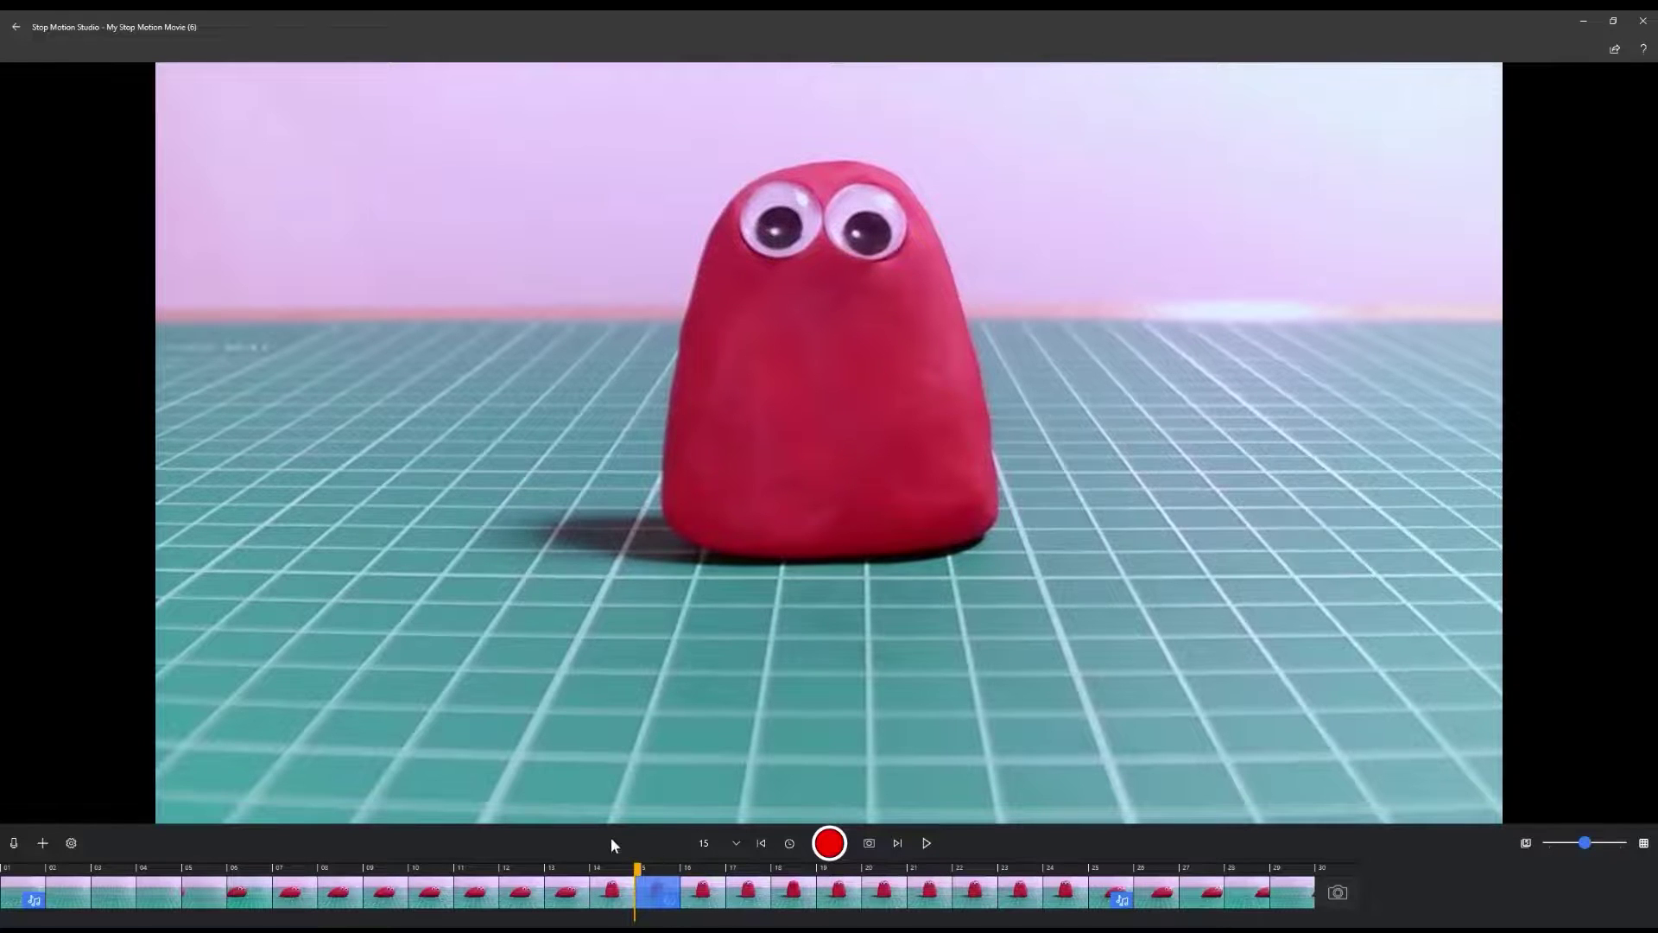
Step: Import the downloaded upbeat music file as audio on frame 2
left_click(49, 875)
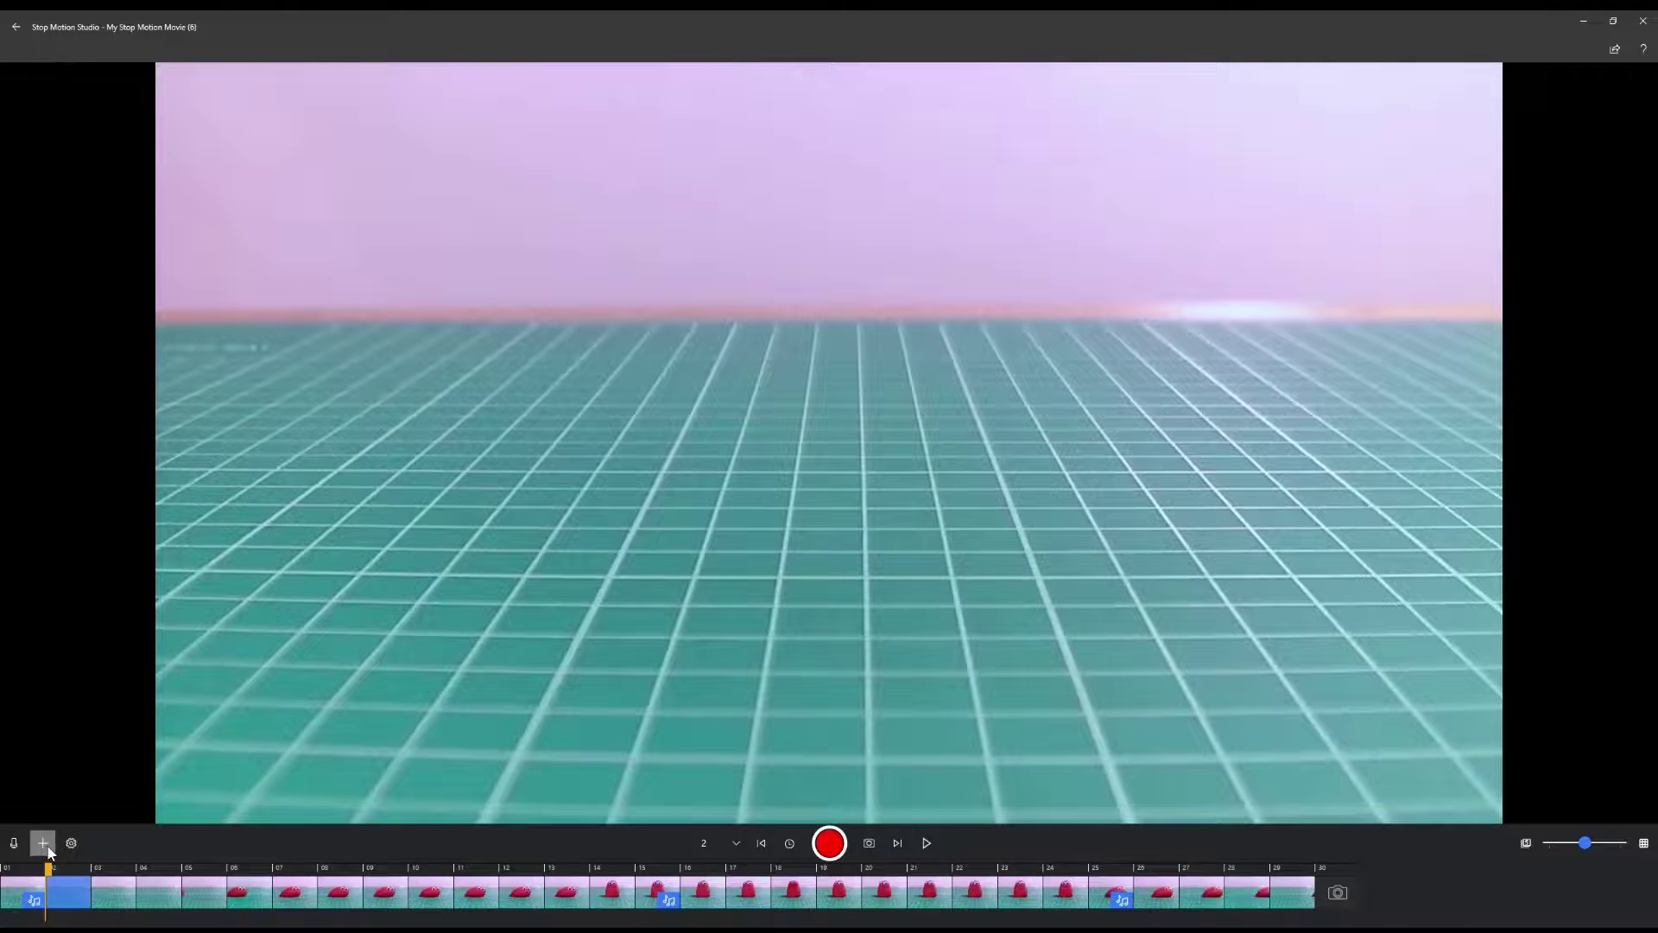
left_click(43, 843)
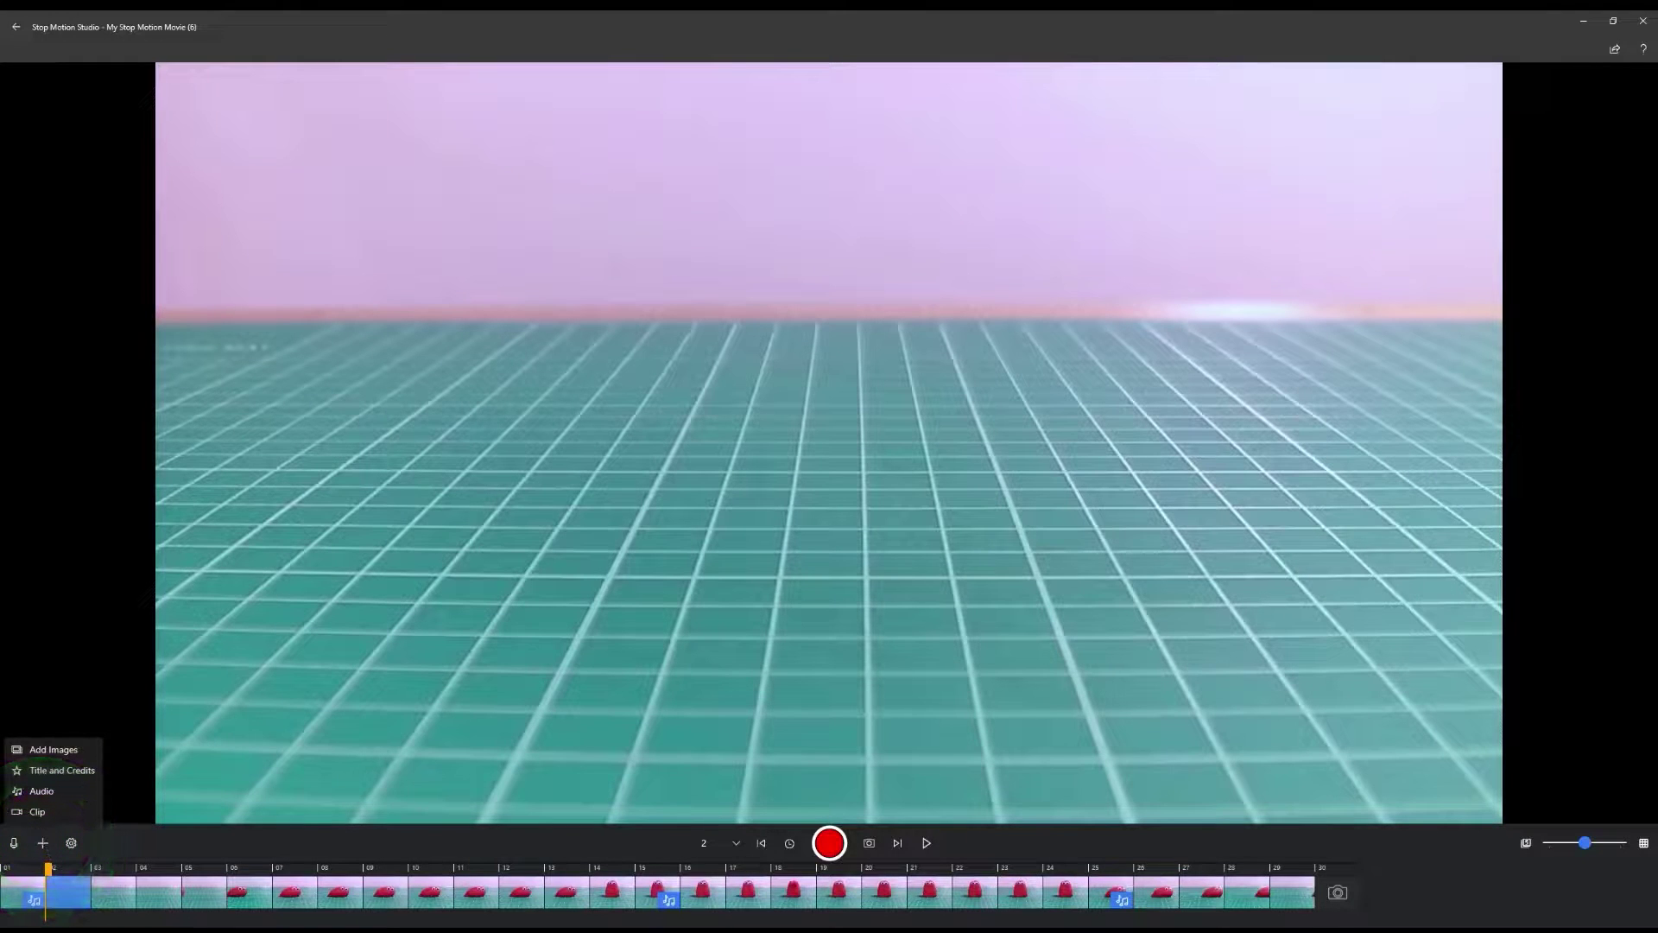
left_click(41, 792)
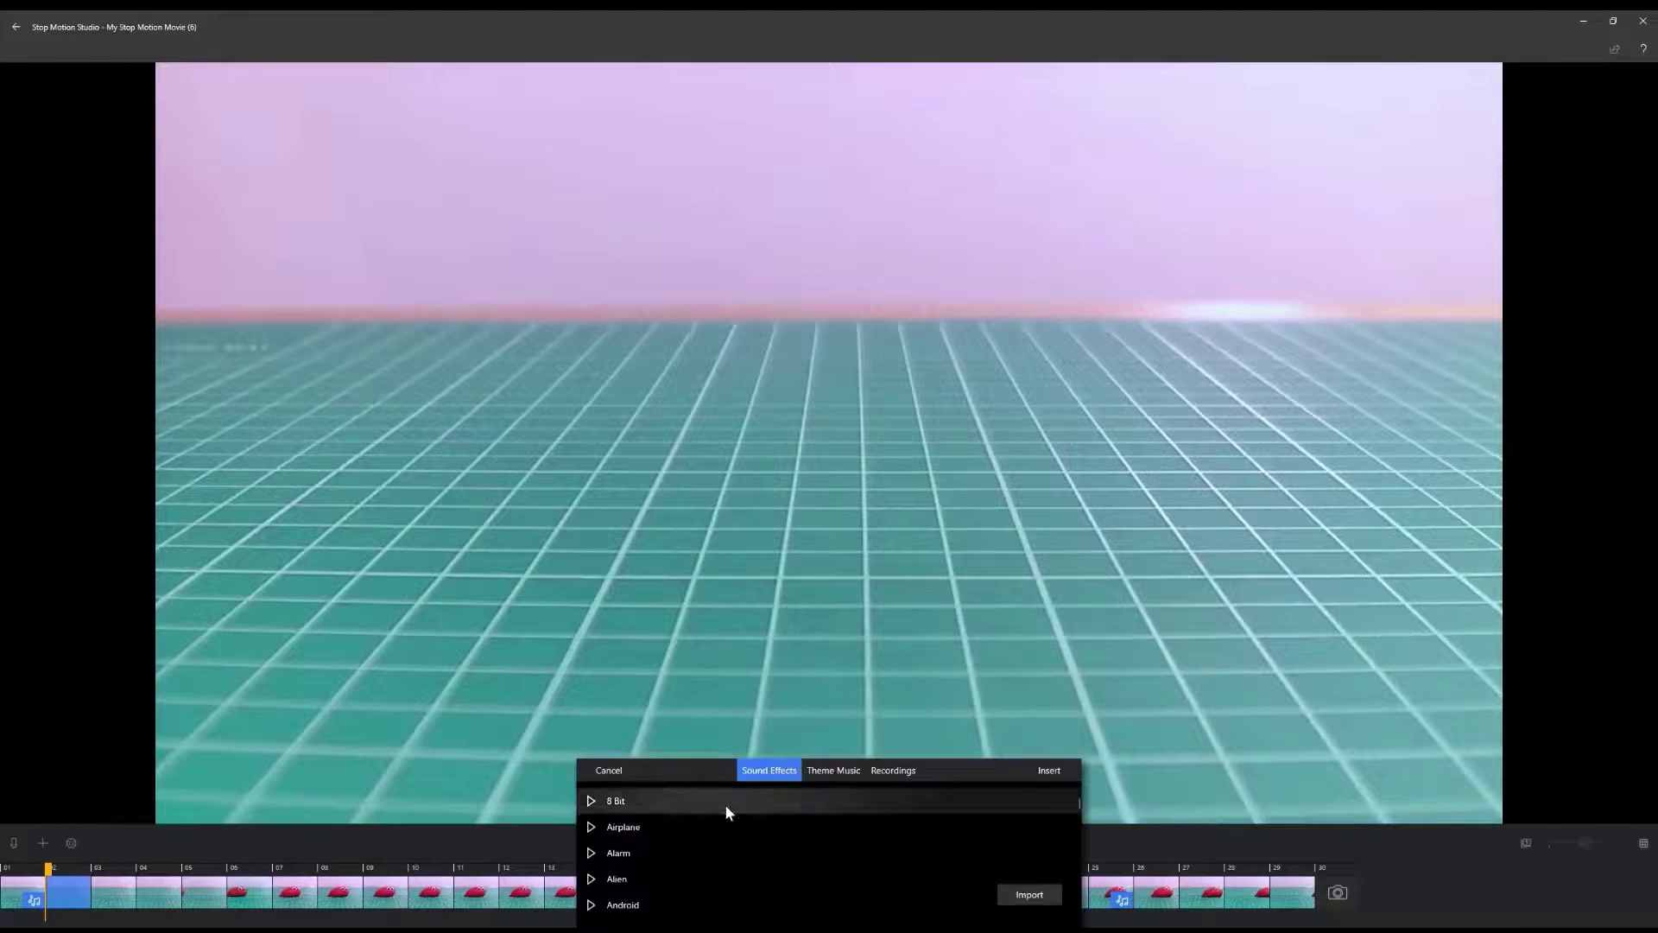
left_click(1032, 898)
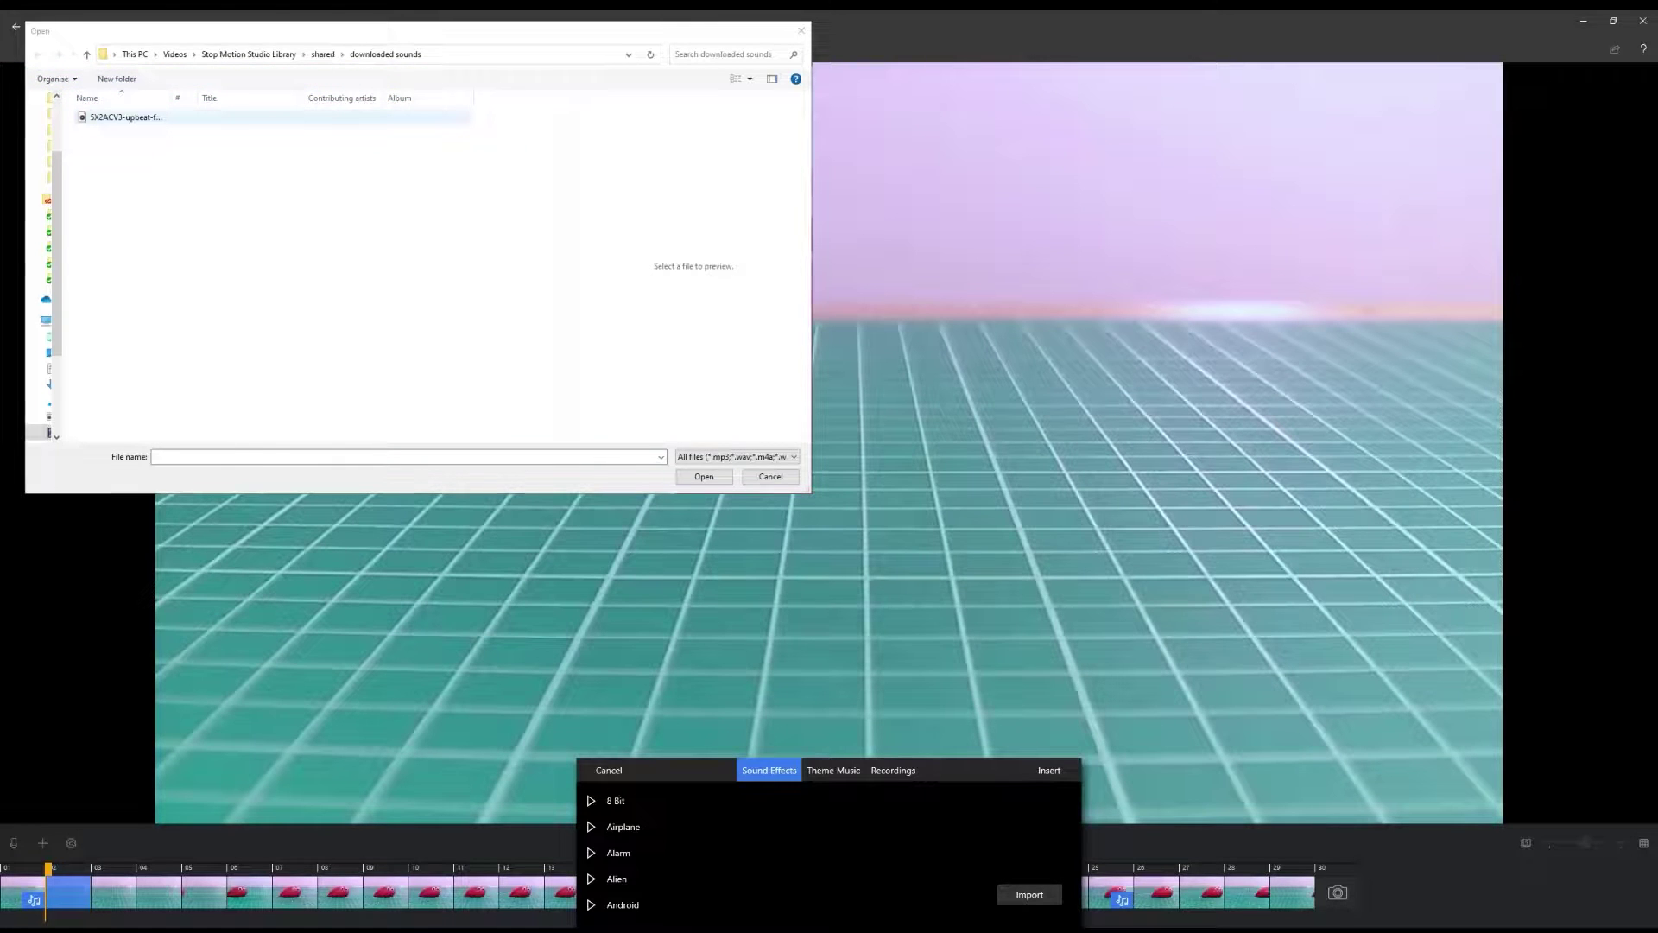
left_click(125, 117)
left_click(683, 477)
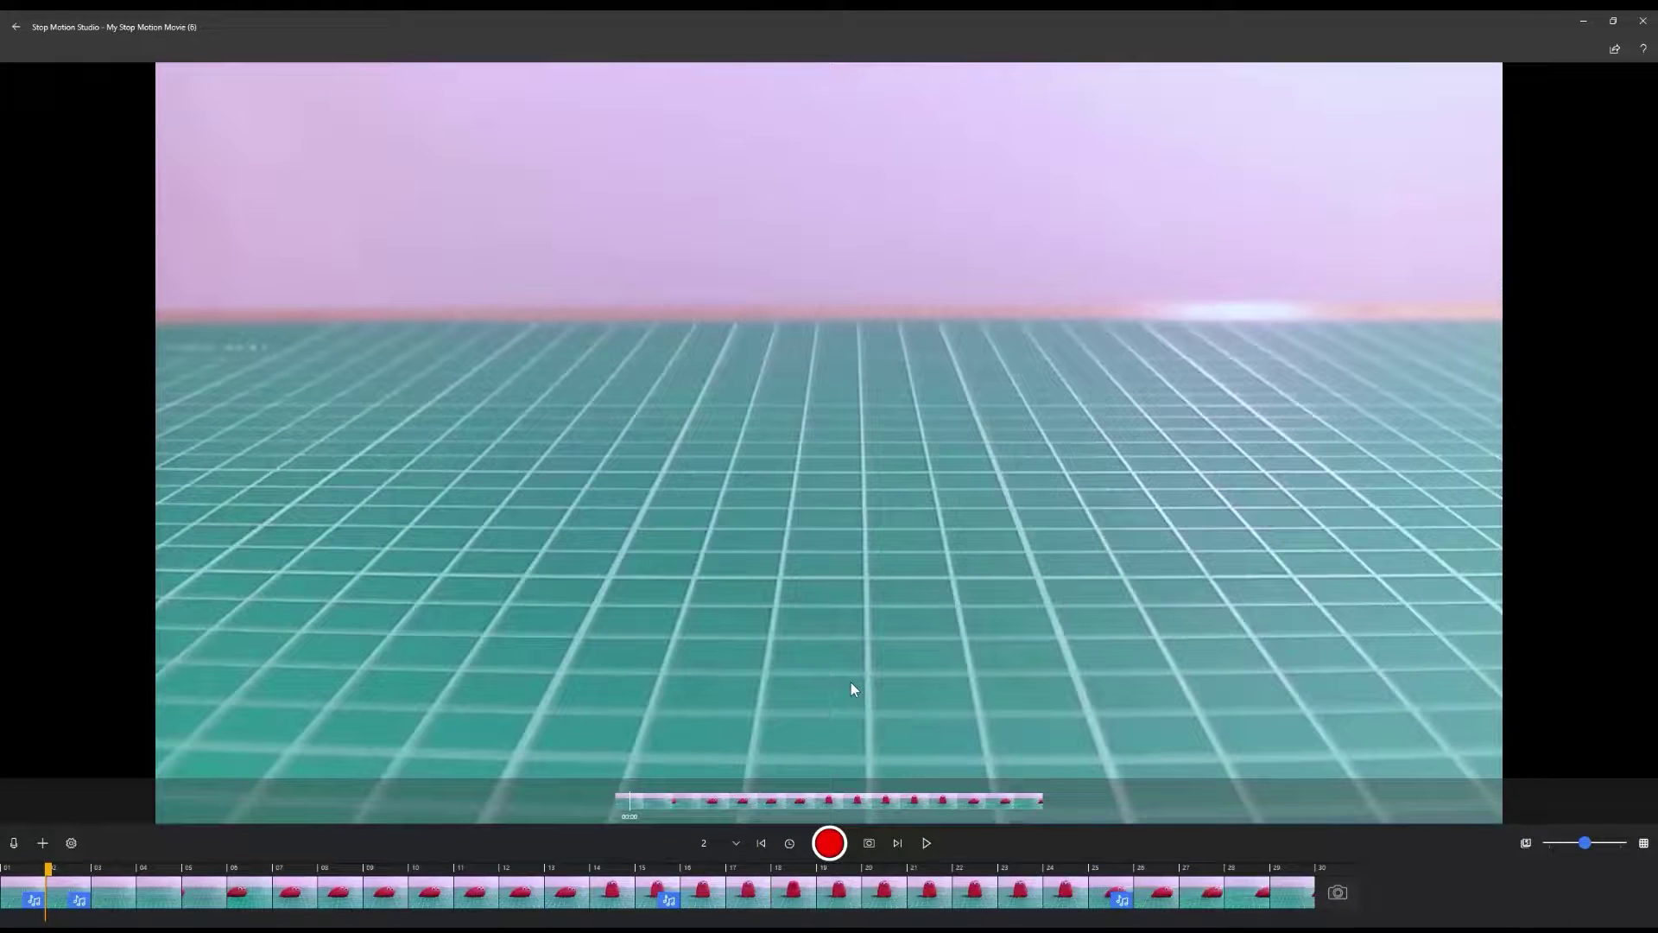
left_click(924, 845)
left_click(4, 868)
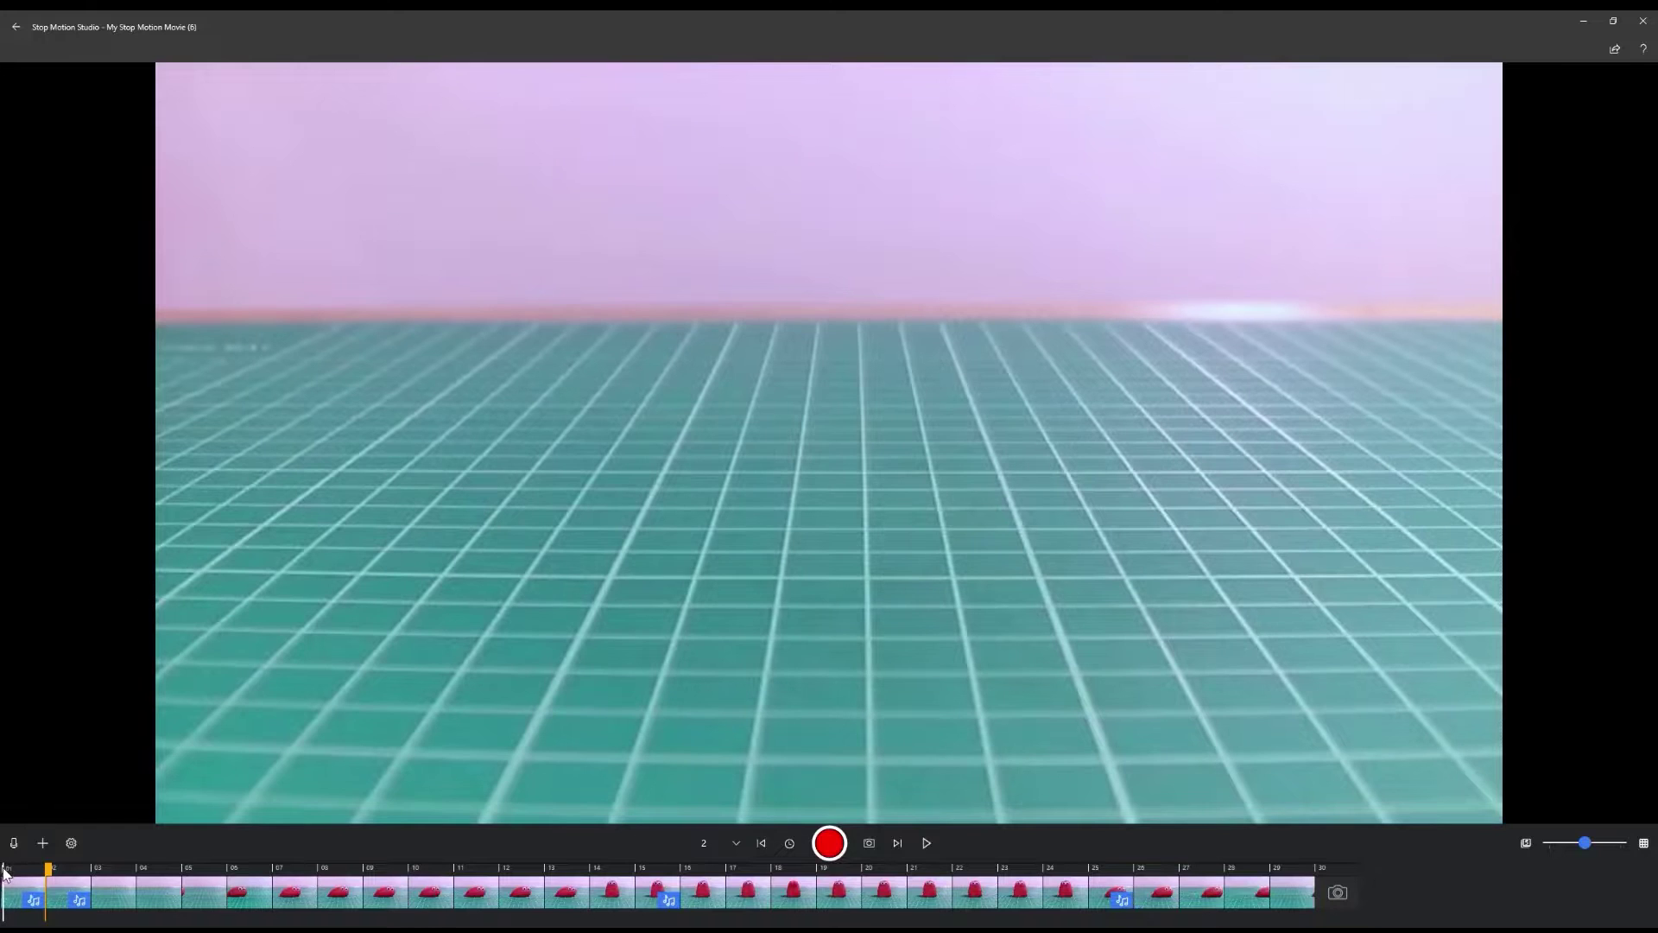
left_click(925, 844)
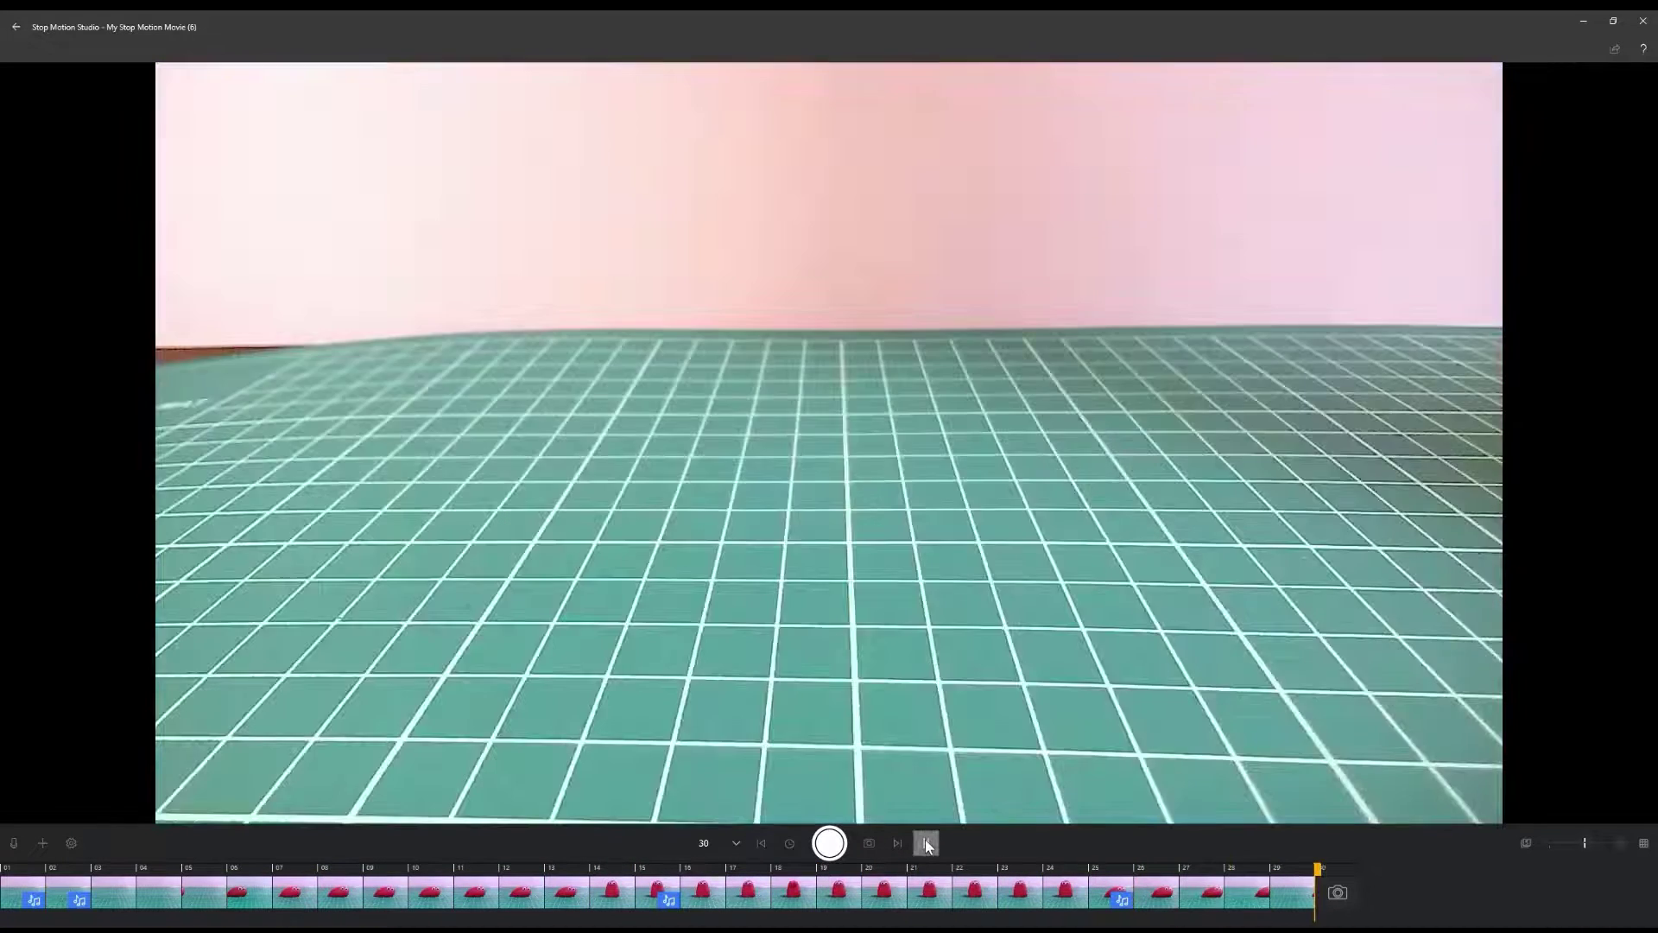
left_click(927, 843)
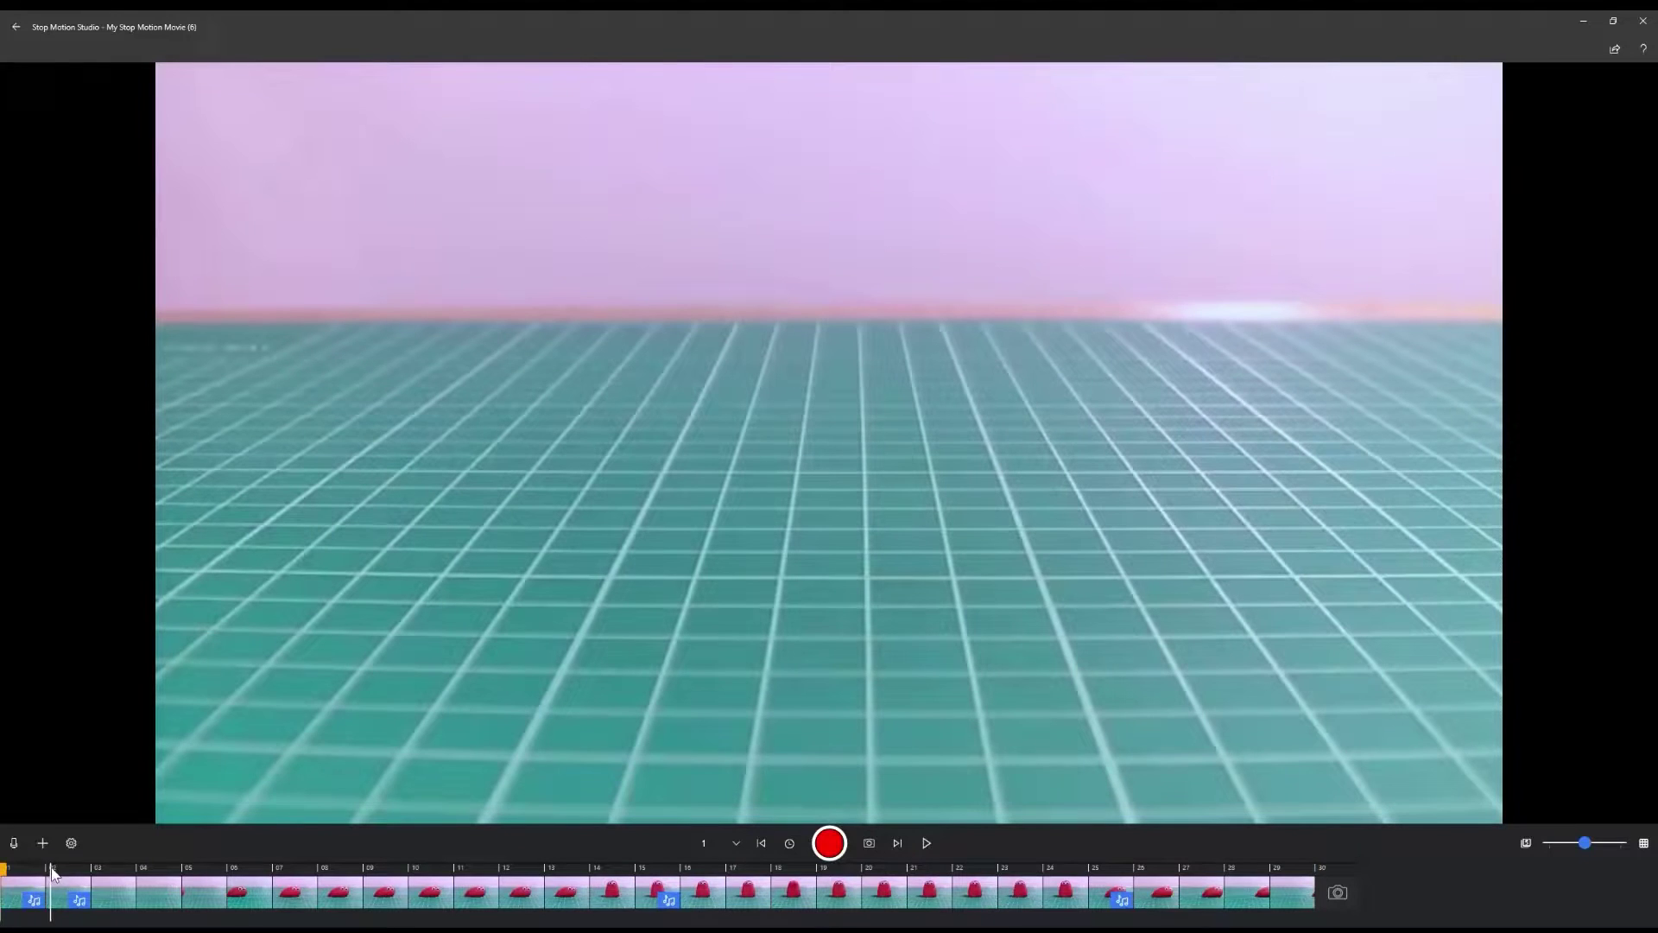
left_click_drag(52, 872, 54, 877)
Step: Trim the frame-2 music clip to a short section and lower its volume to about 15
left_click(69, 894)
right_click(77, 898)
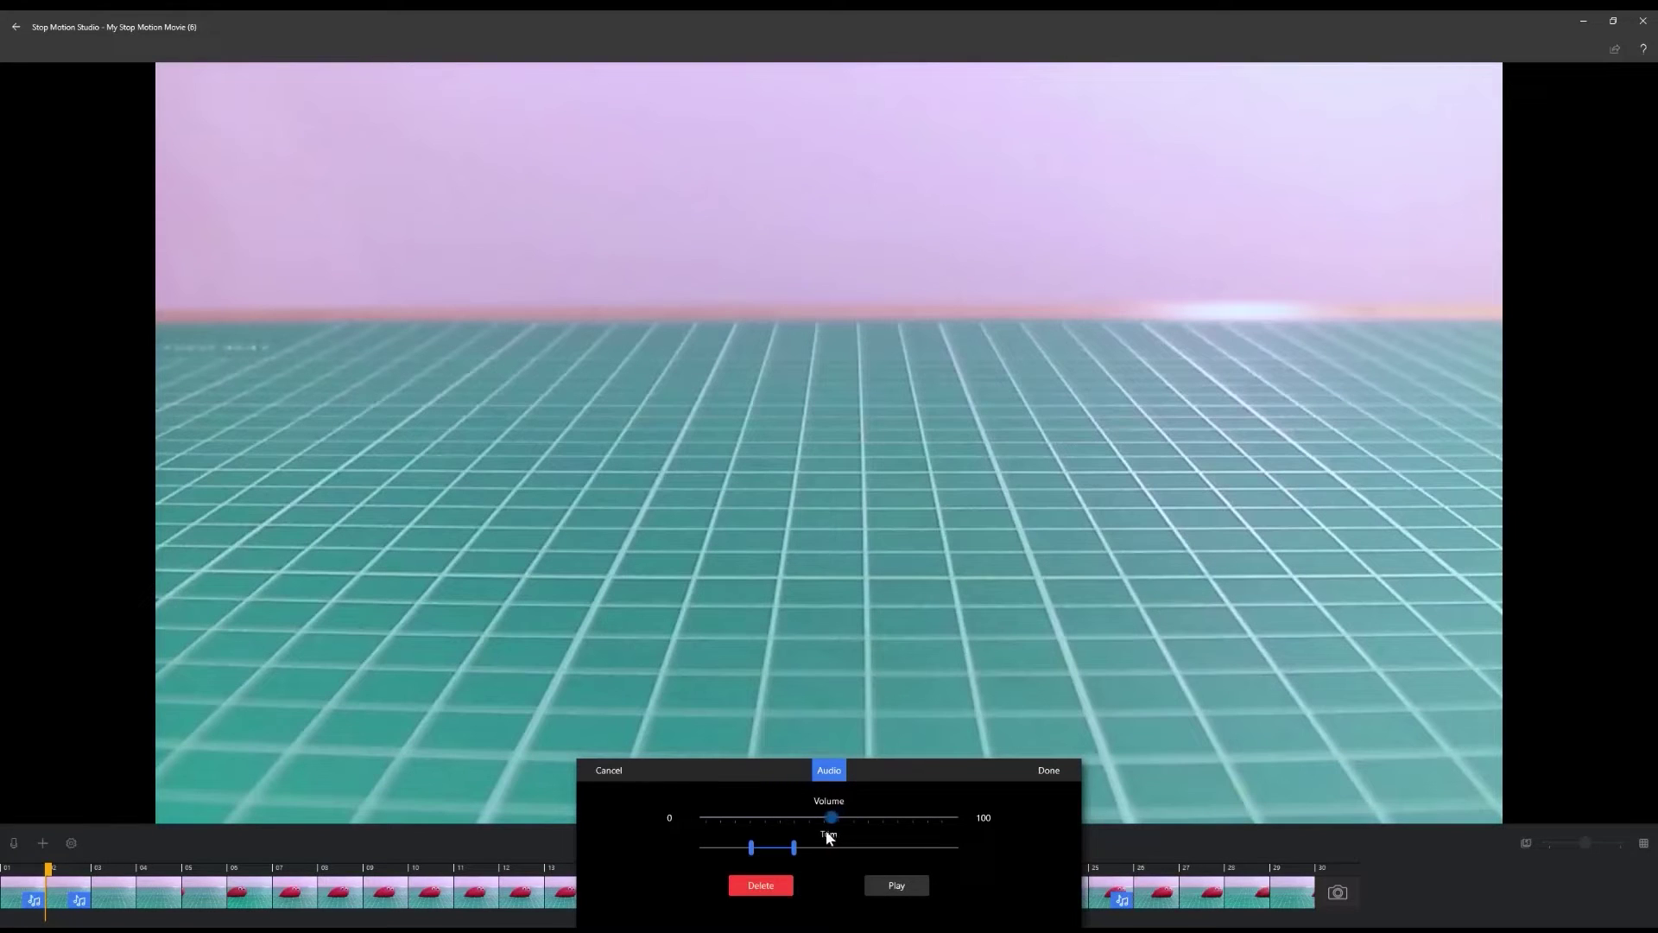
left_click(896, 886)
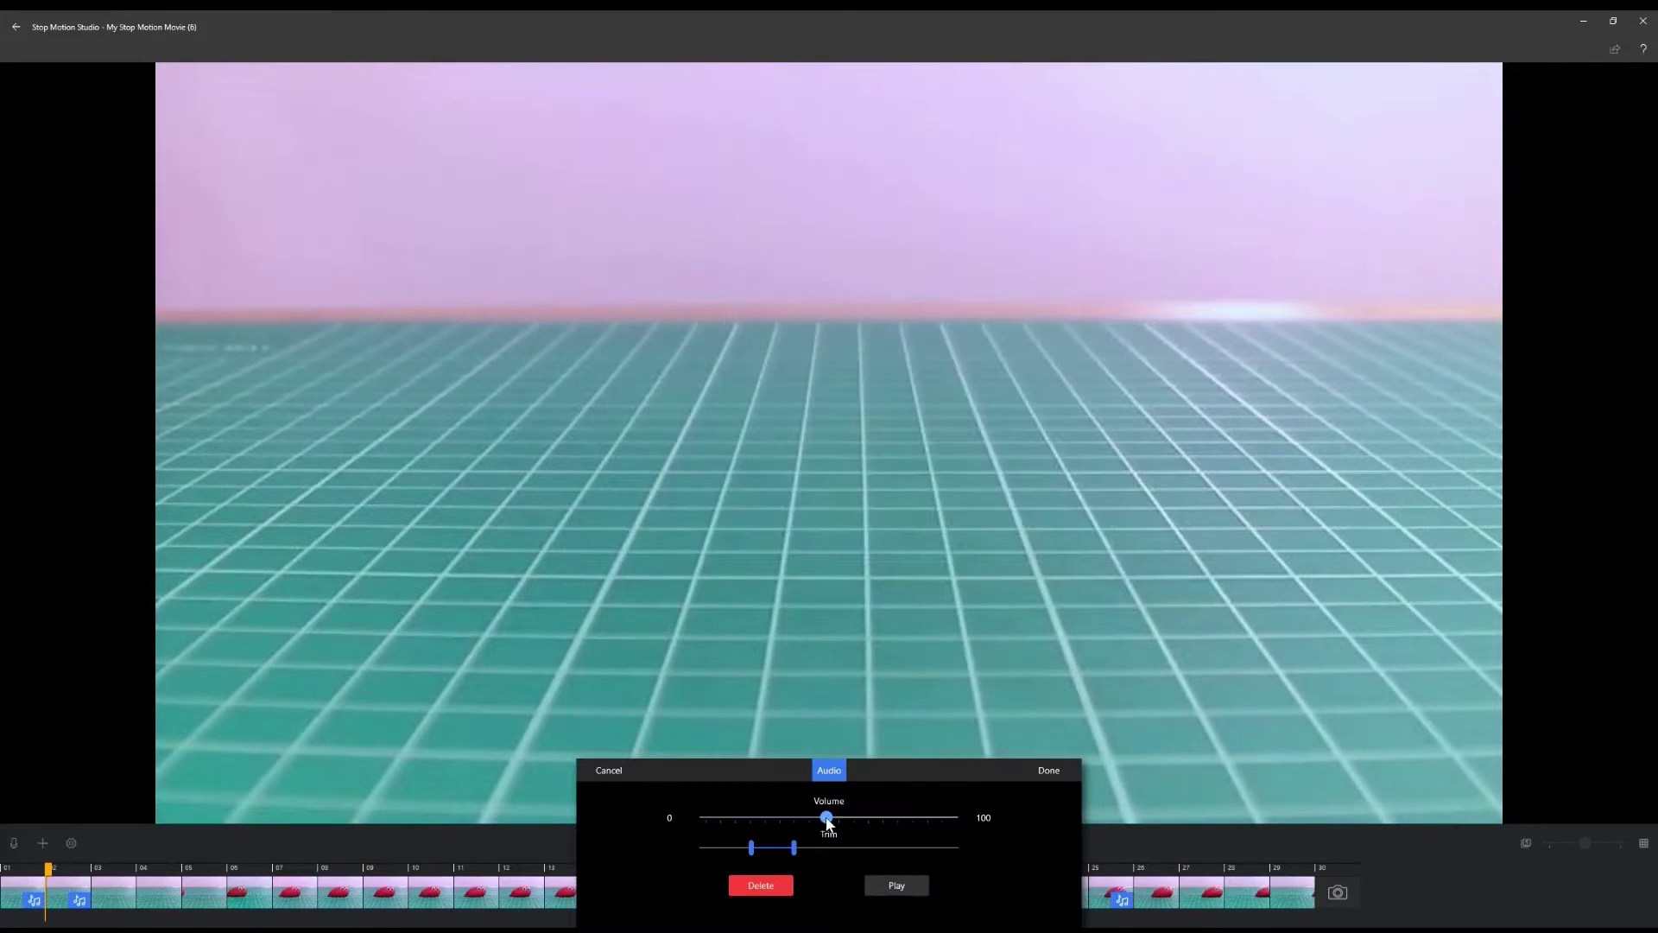
left_click_drag(776, 825, 746, 825)
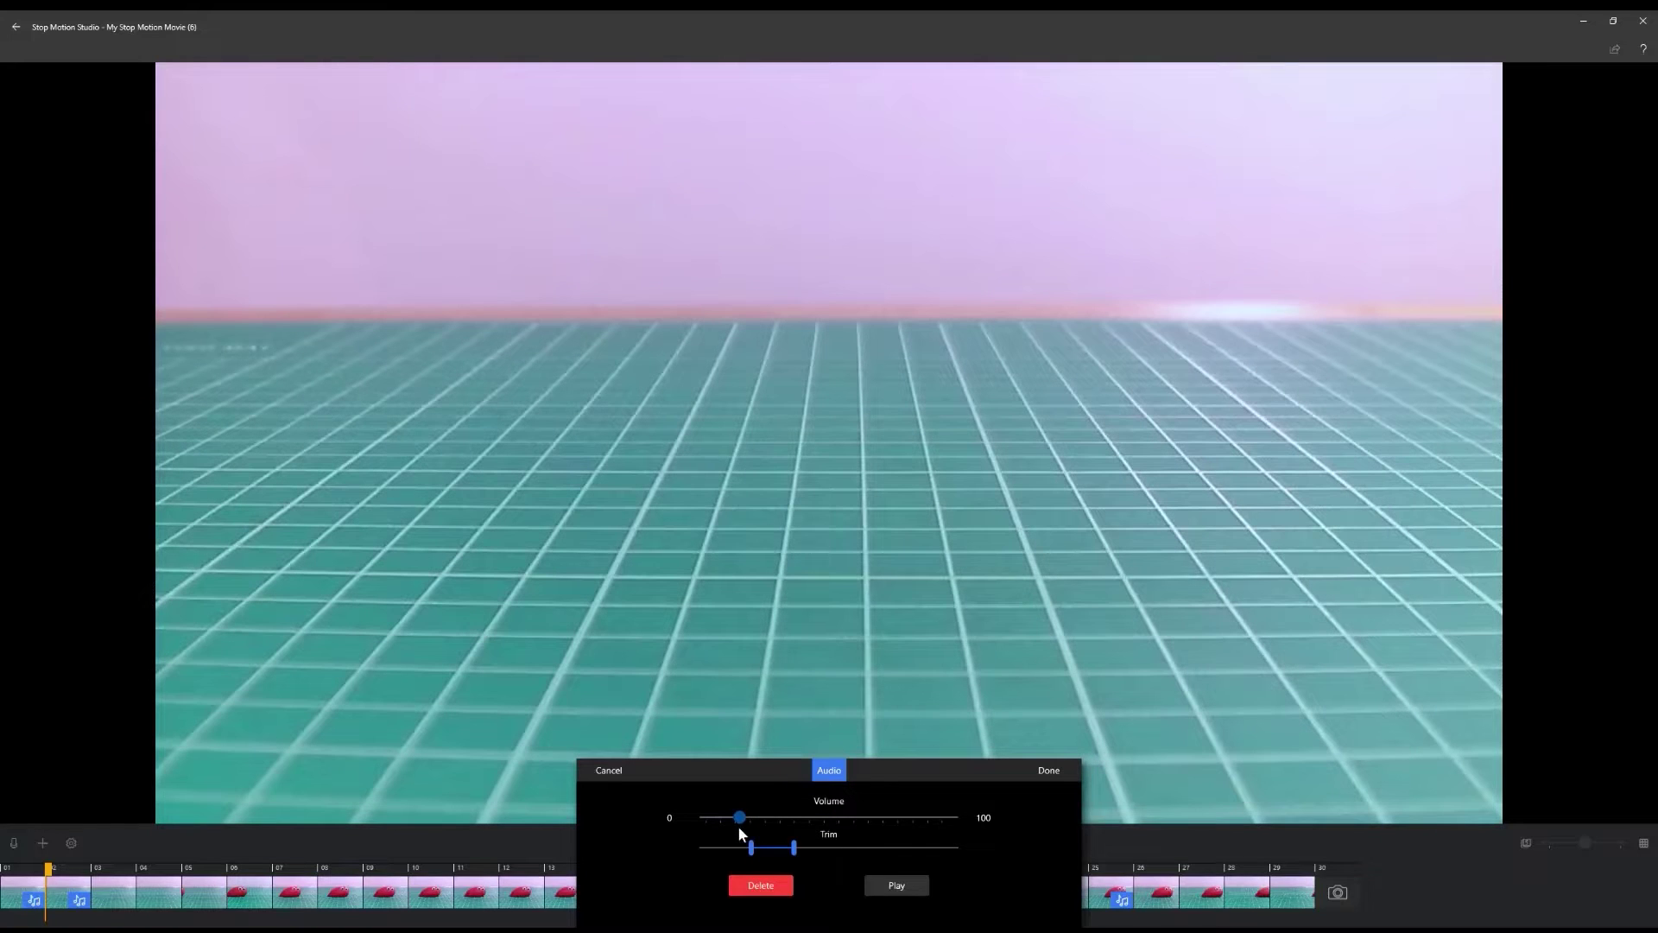
left_click(895, 886)
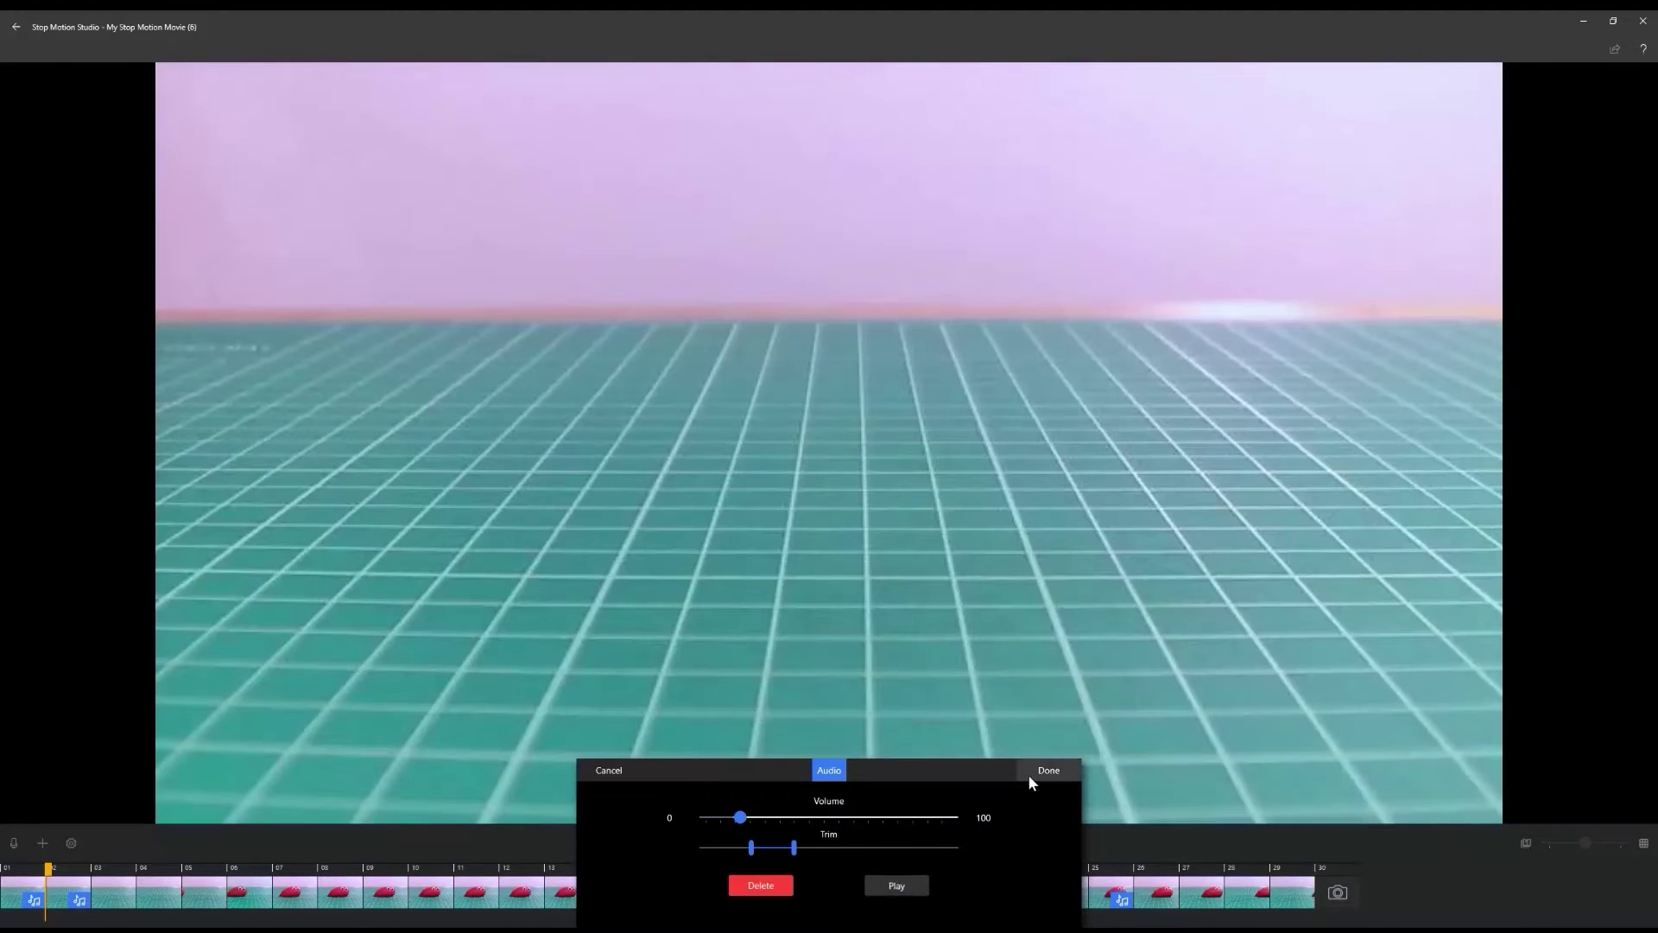
left_click(1045, 774)
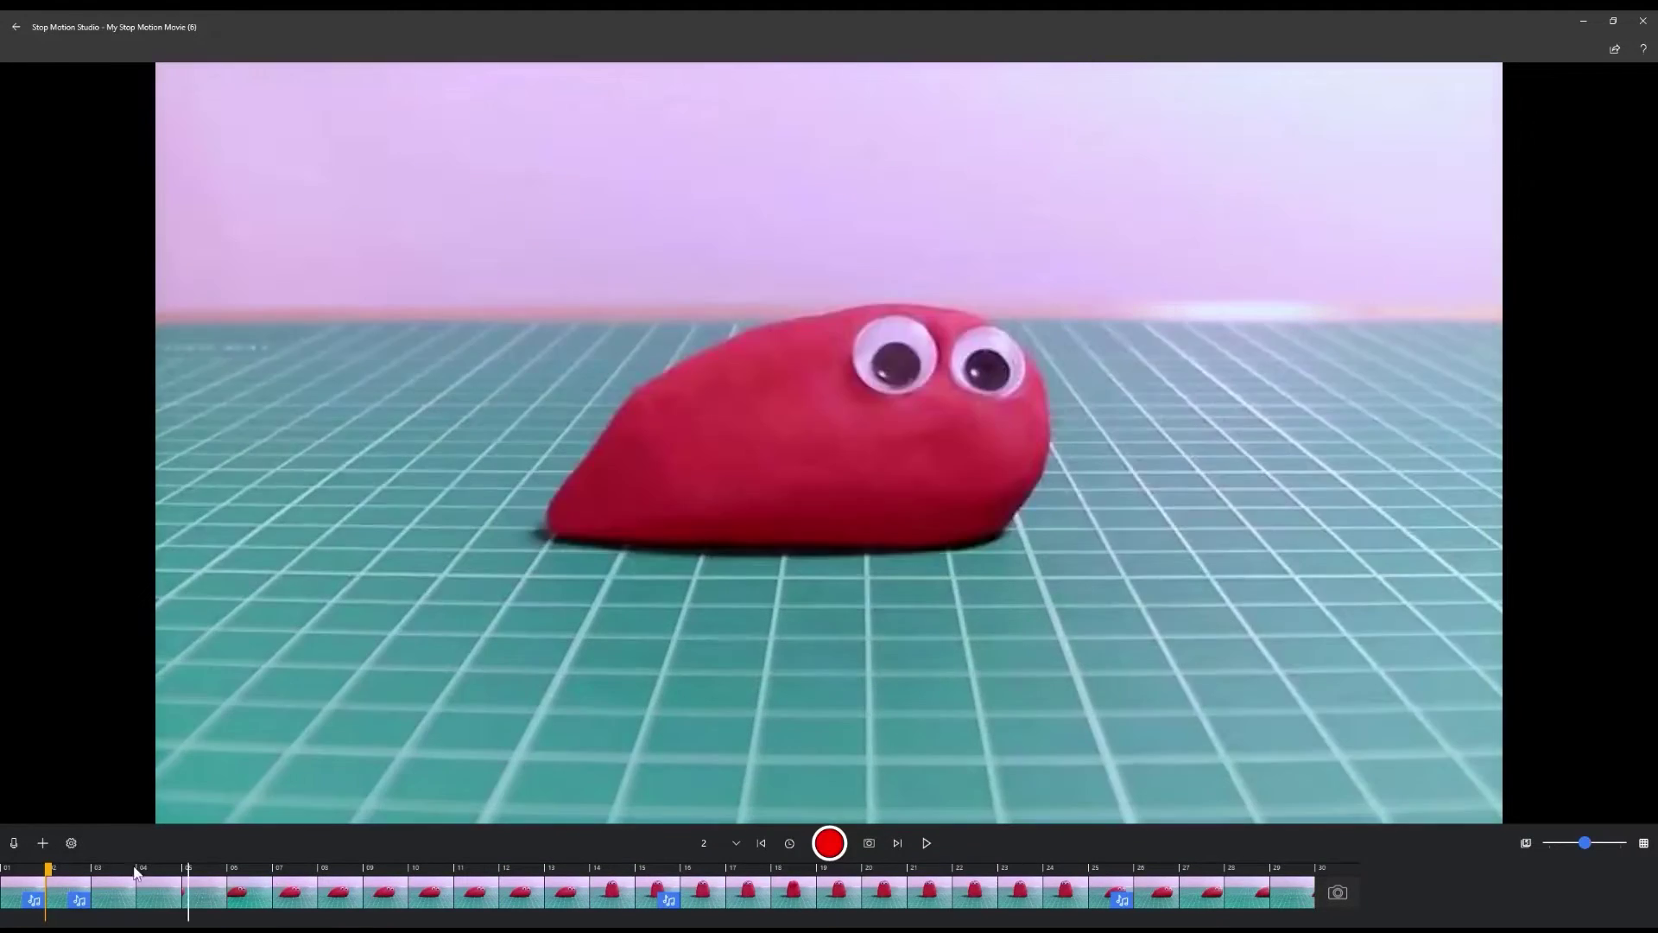
left_click(19, 872)
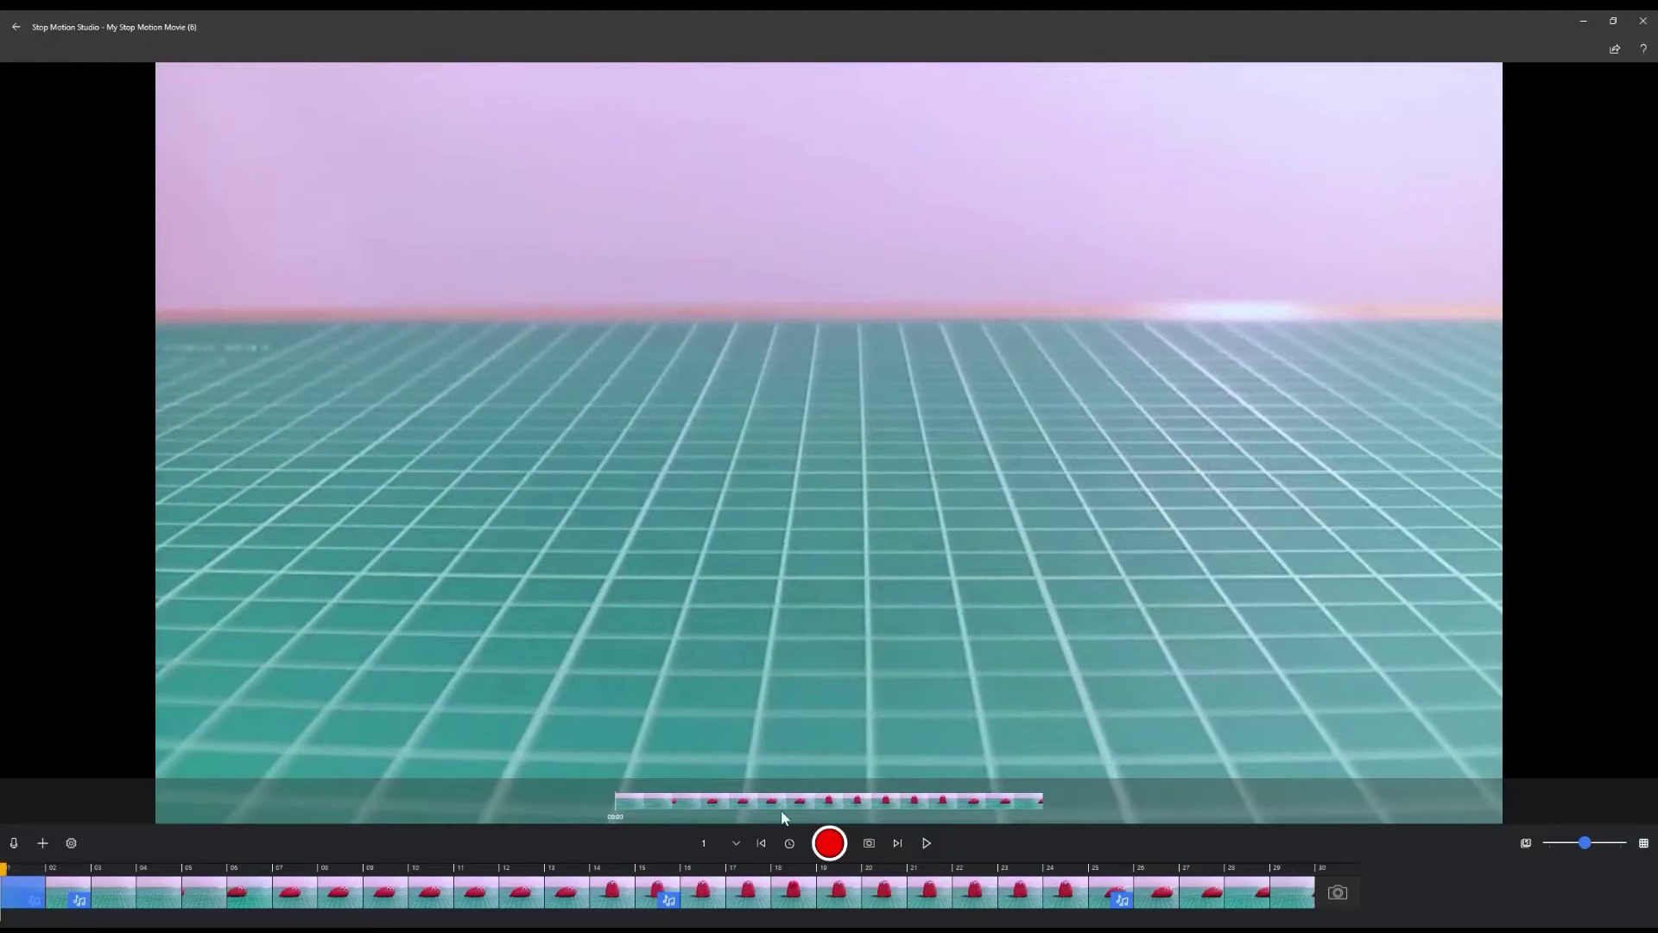
left_click(926, 847)
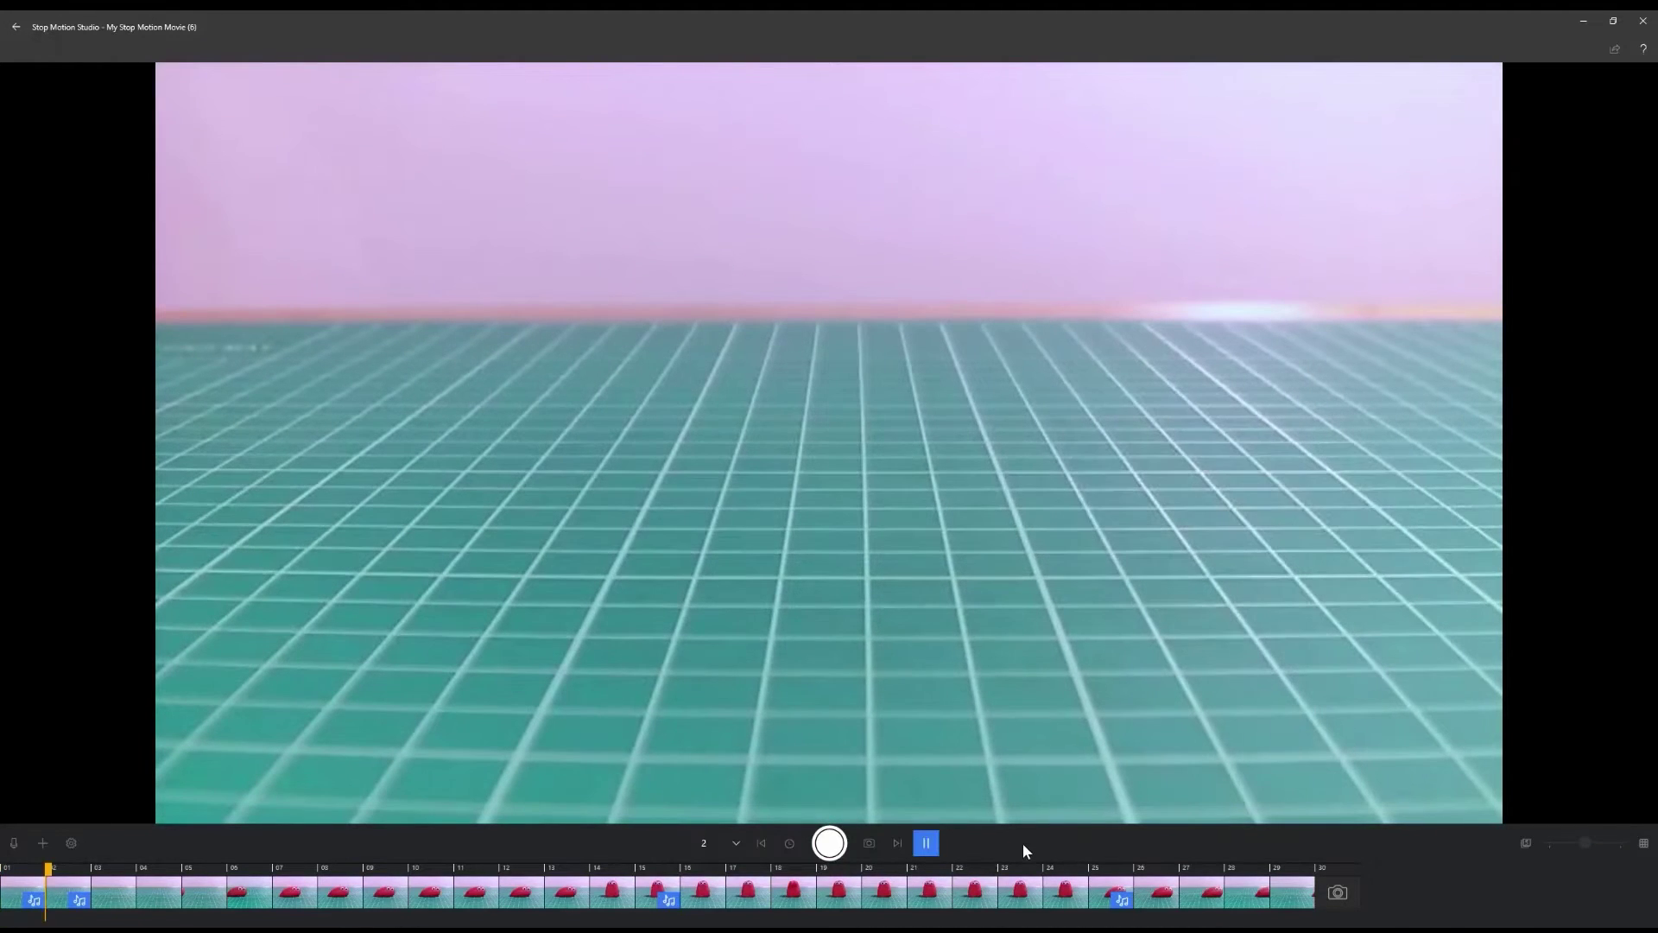